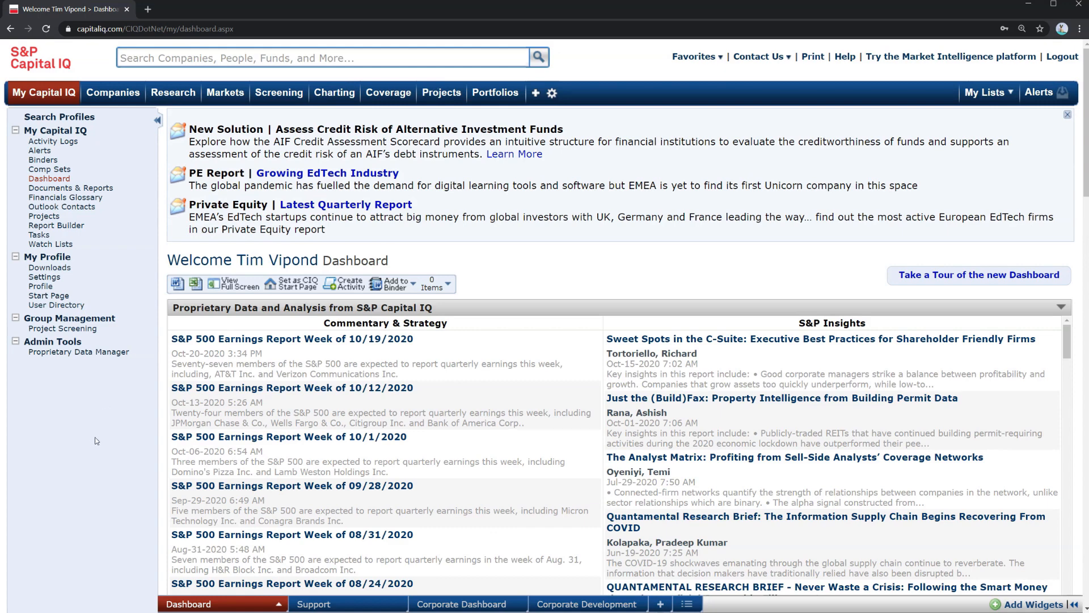
# Scroll through the Capital IQ dashboard to review its existing widgets and sections
pyautogui.moveTo(42, 97)
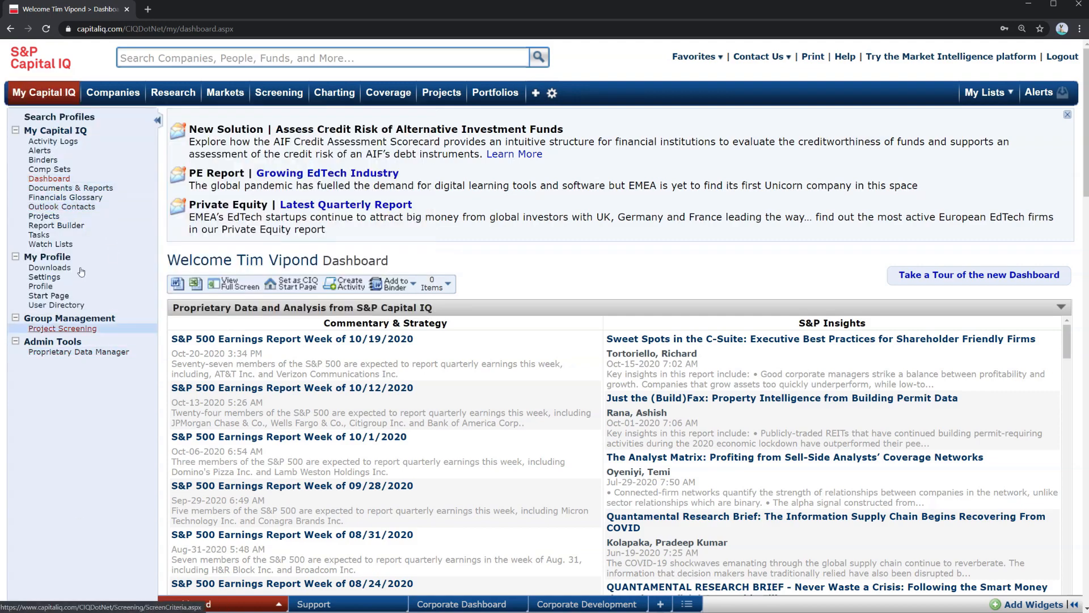
pyautogui.scroll(-8, 152, 407)
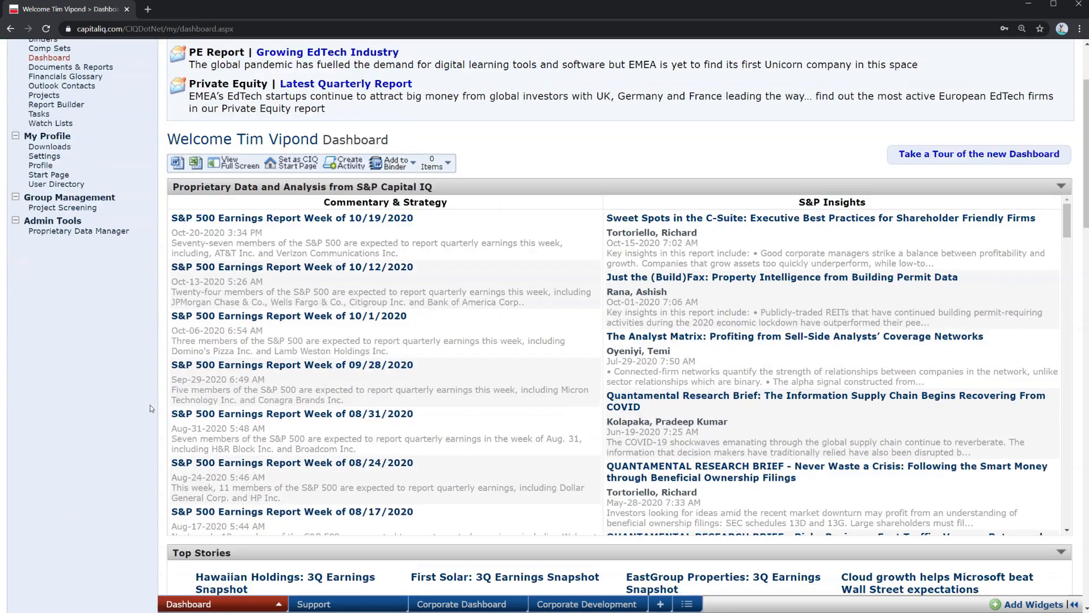
pyautogui.scroll(-1, 147, 408)
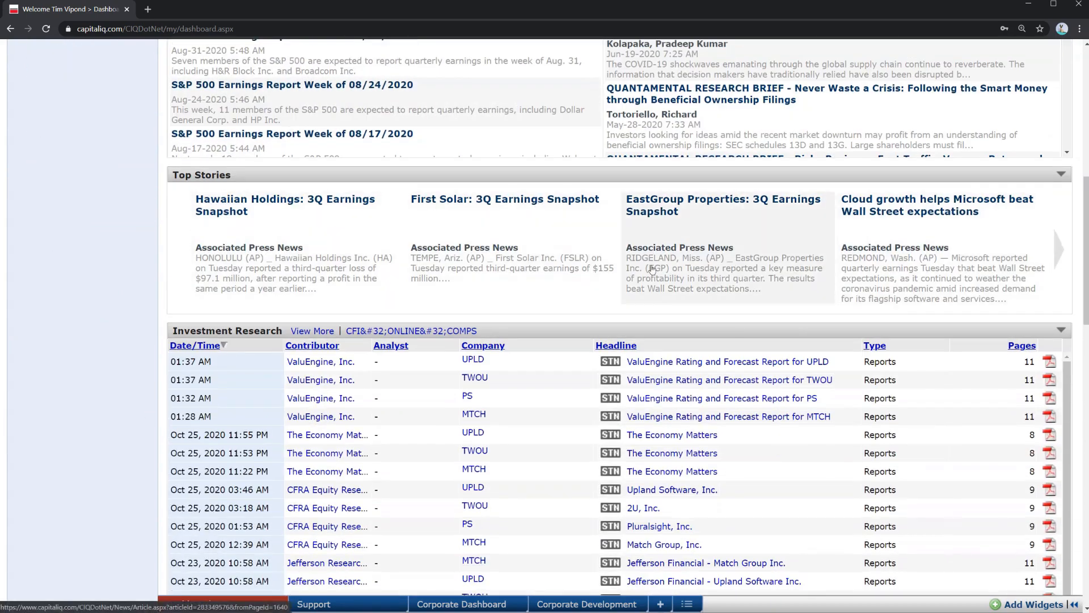
pyautogui.scroll(-2, 130, 406)
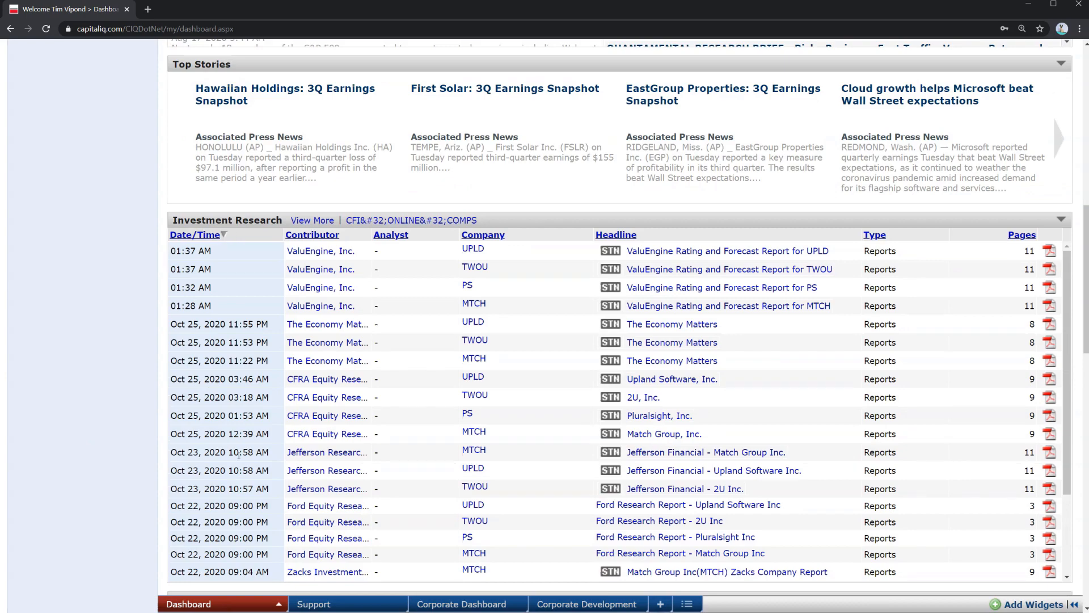
pyautogui.scroll(-2, 143, 440)
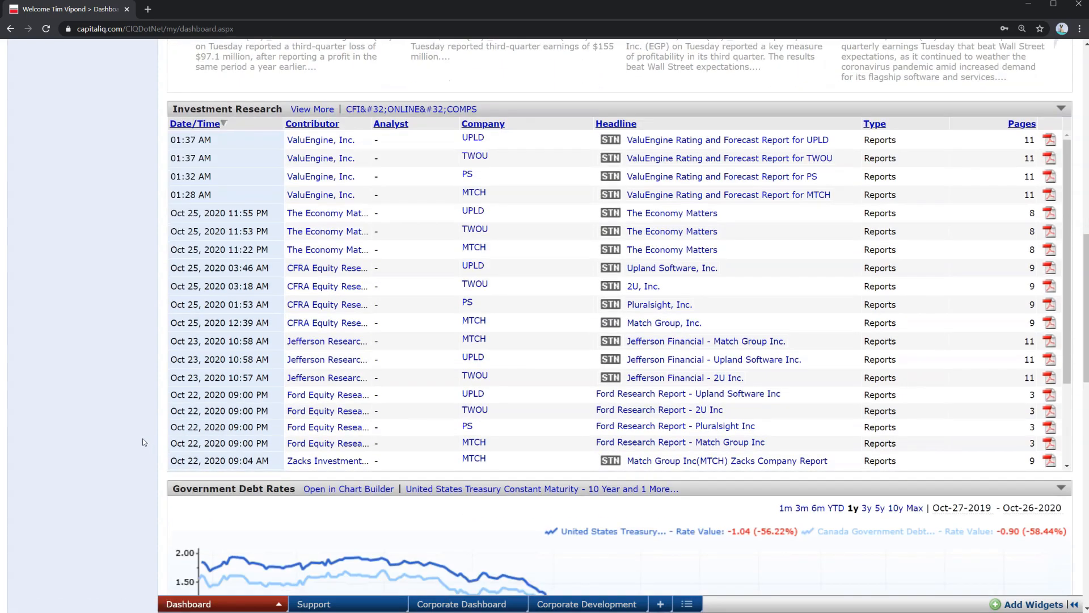
pyautogui.scroll(-4, 143, 442)
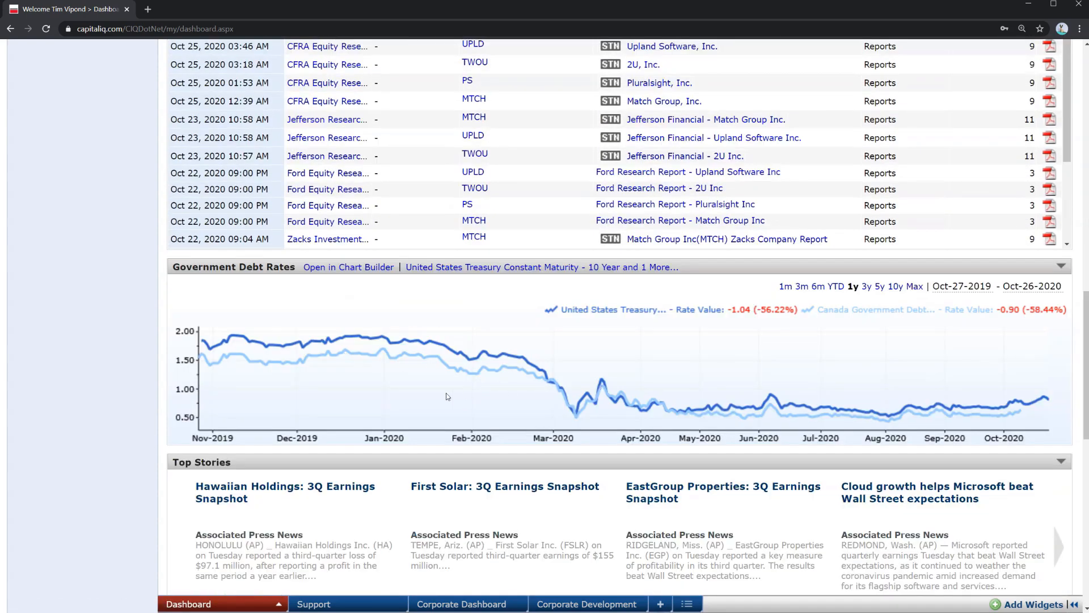
pyautogui.scroll(-2, 447, 396)
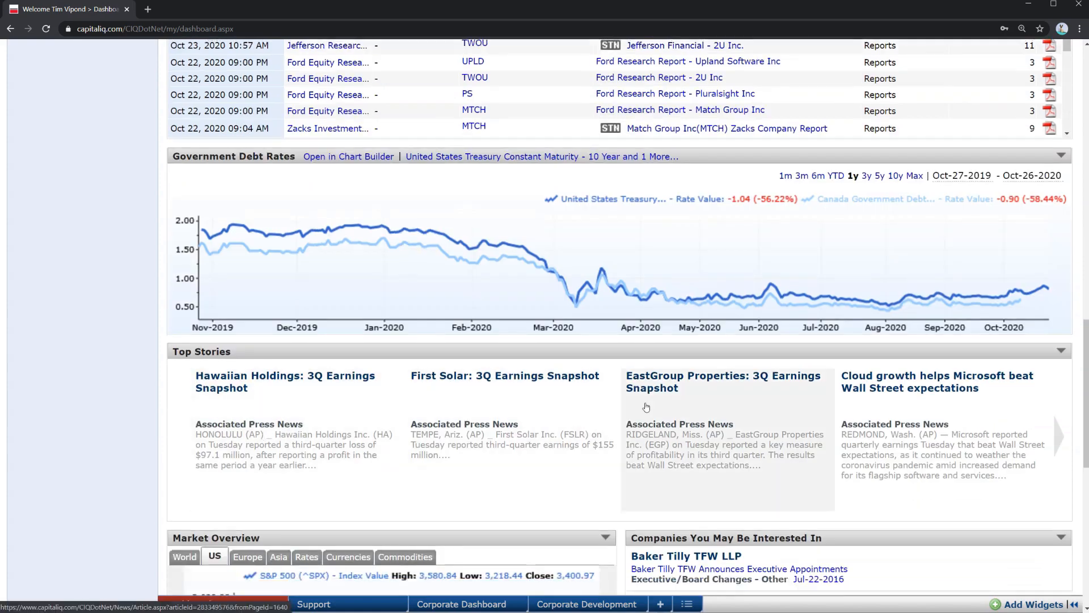
pyautogui.scroll(-4, 493, 426)
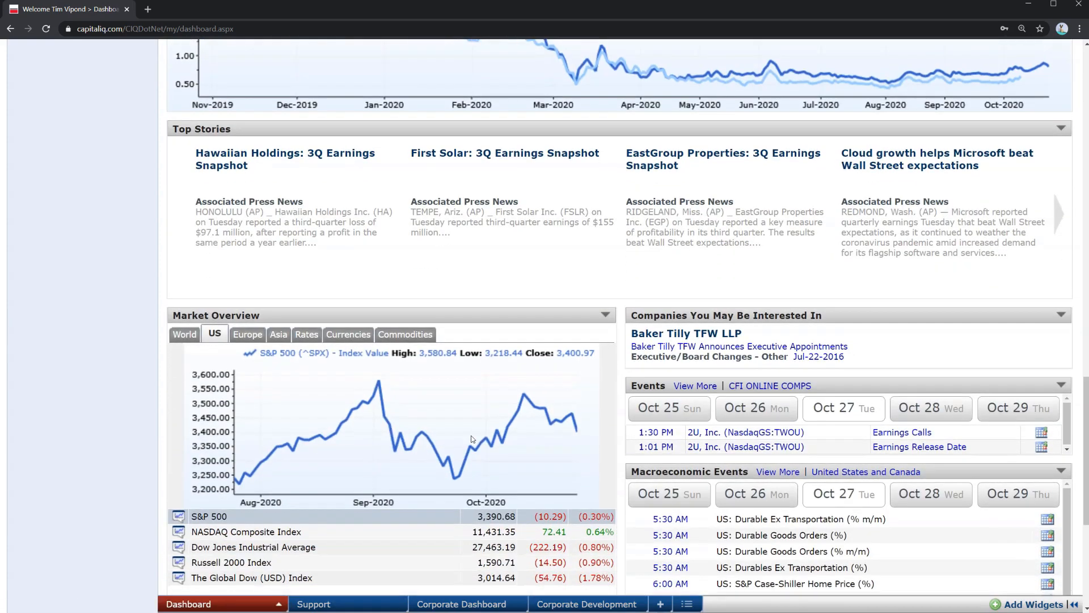
pyautogui.scroll(-1, 363, 488)
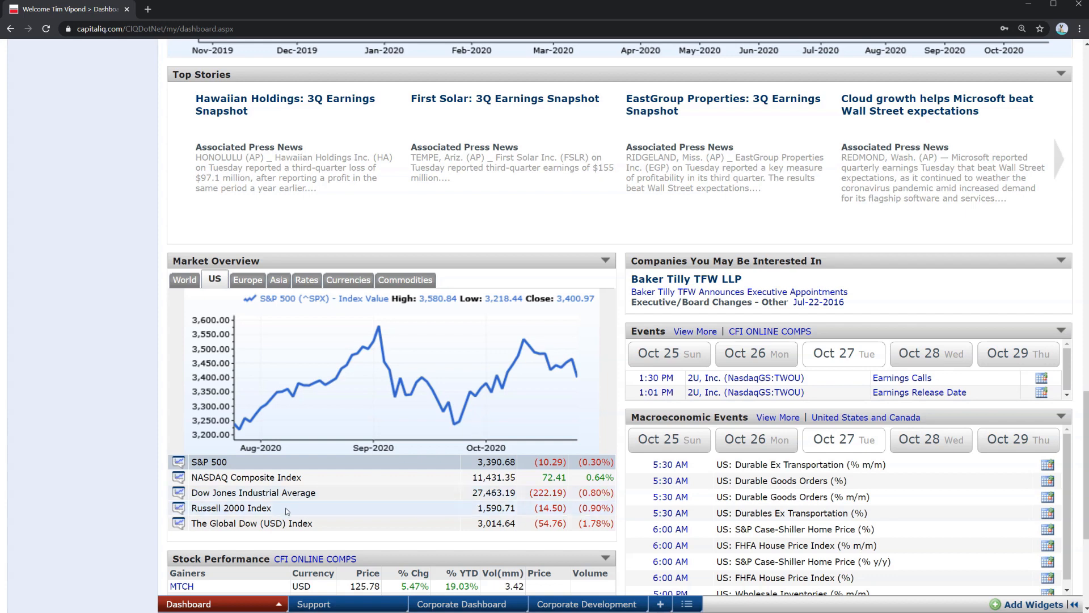
pyautogui.click(279, 605)
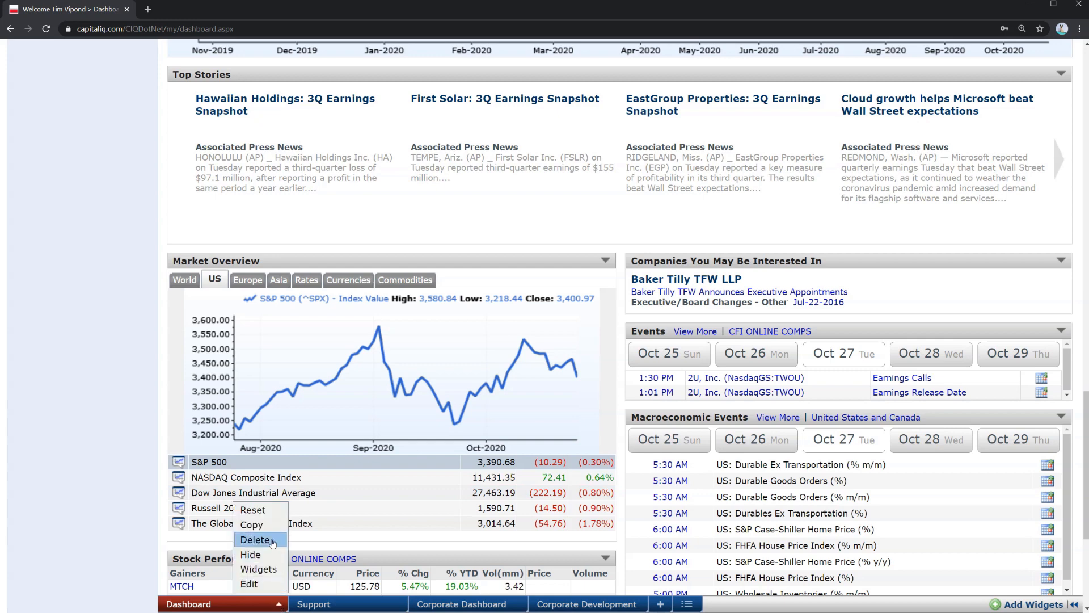
pyautogui.click(272, 570)
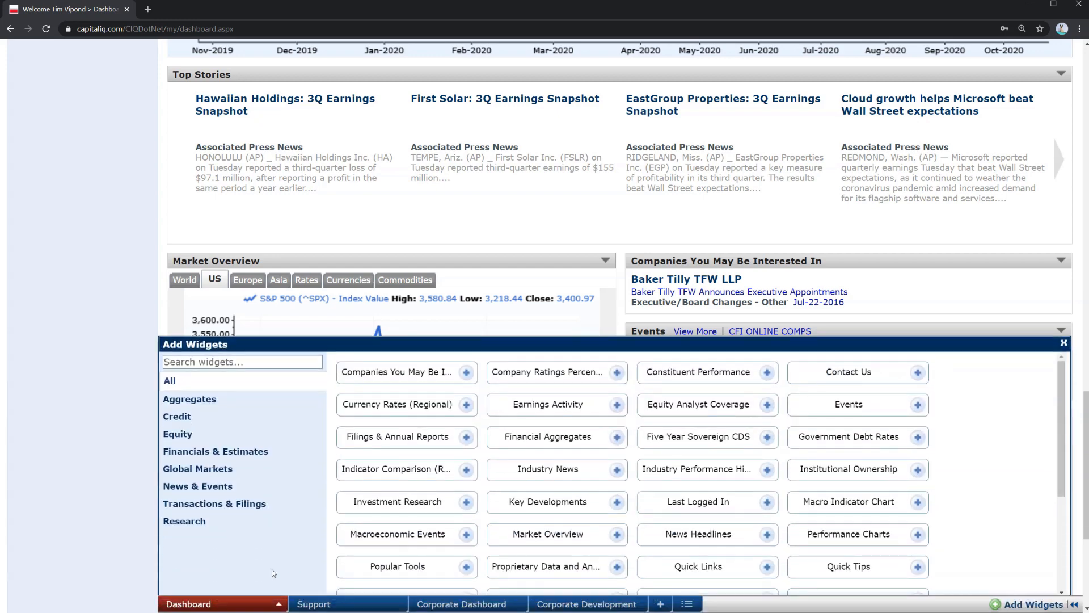
pyautogui.click(1064, 343)
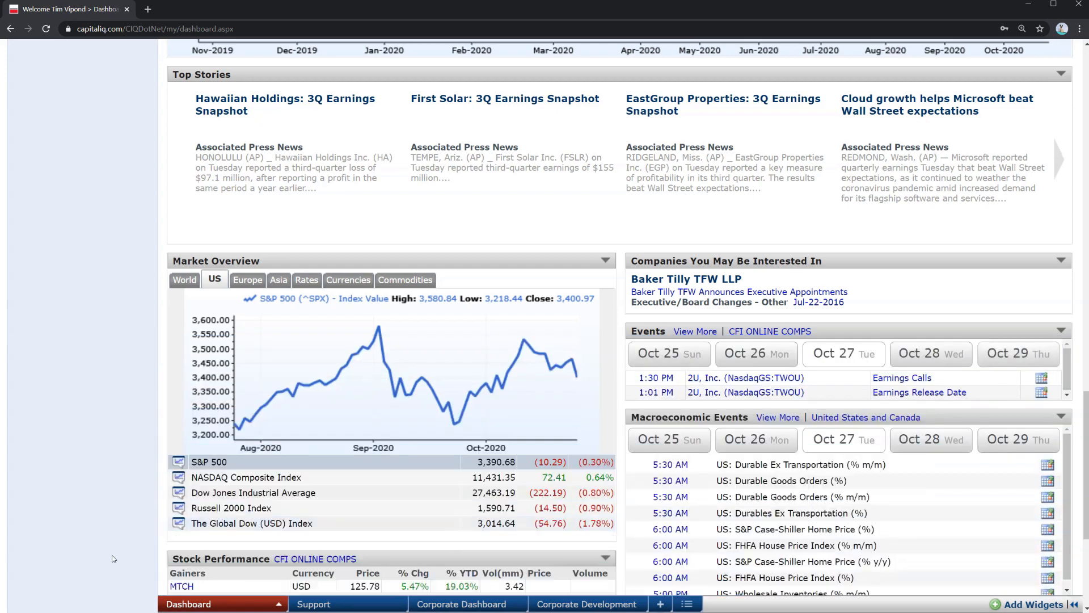
# Return to the top and browse the options under each main navigation menu
pyautogui.scroll(5, 113, 558)
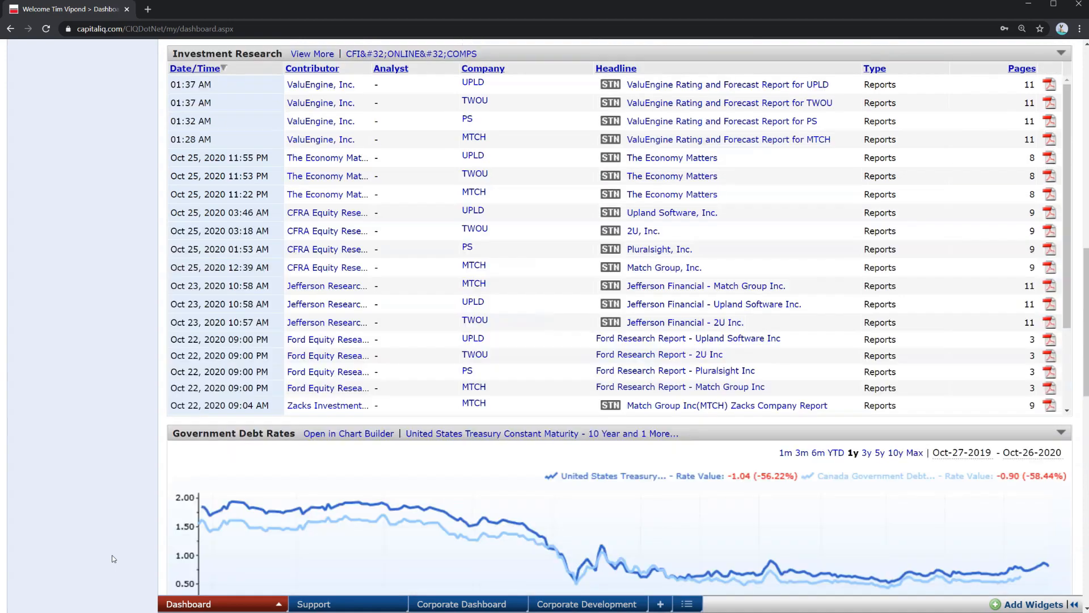
pyautogui.scroll(7, 112, 558)
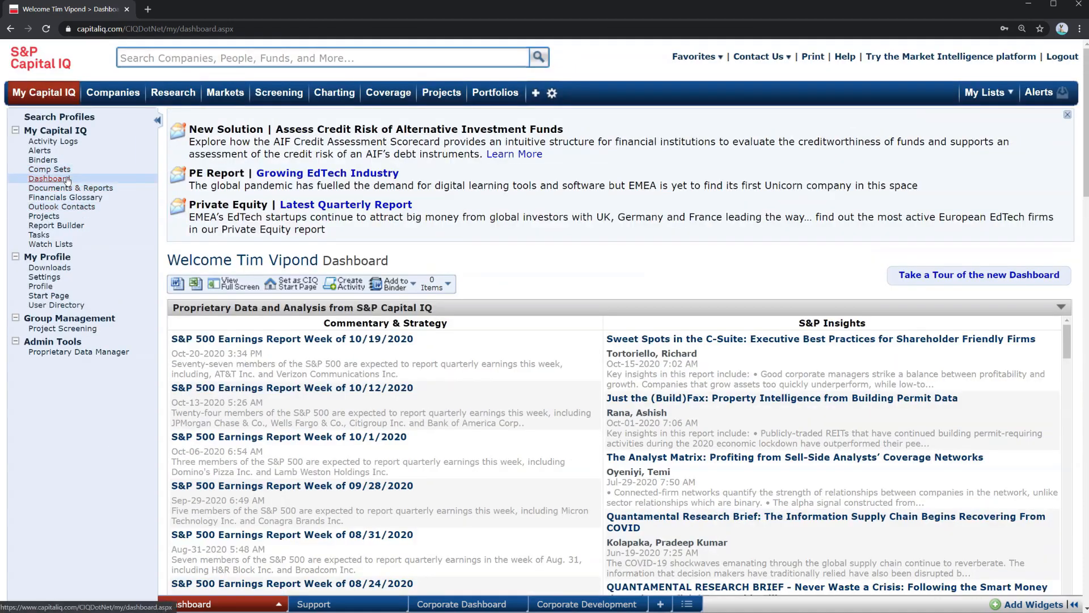
pyautogui.moveTo(105, 102)
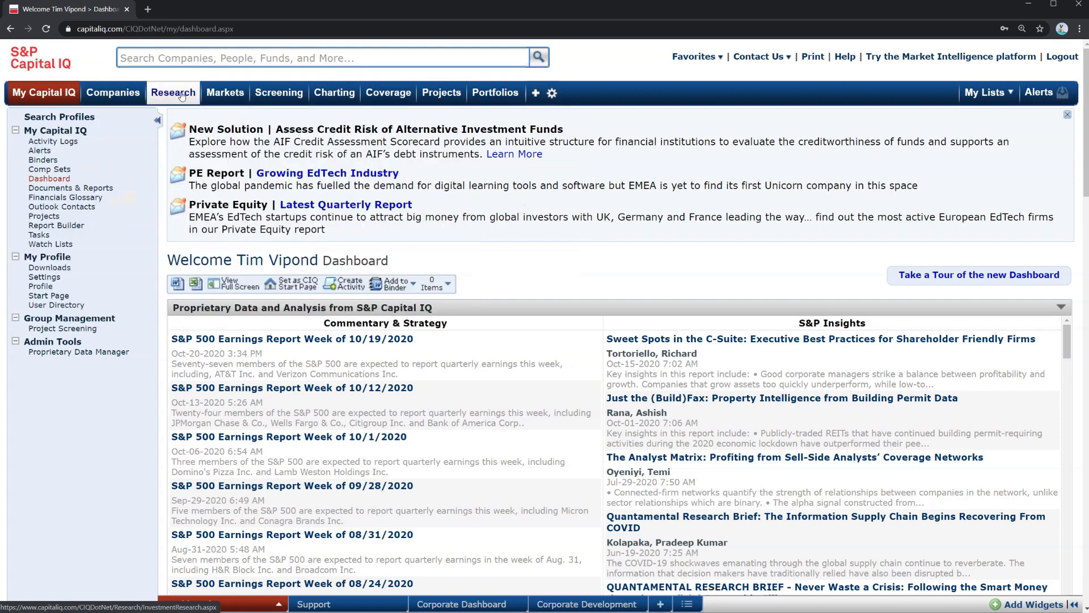
pyautogui.moveTo(211, 94)
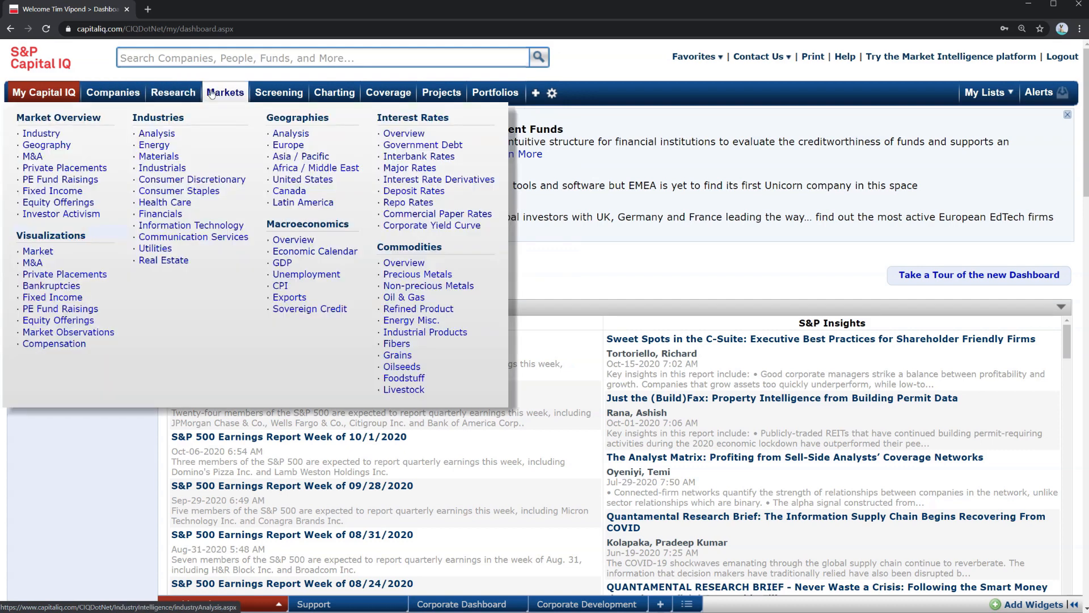
pyautogui.moveTo(279, 94)
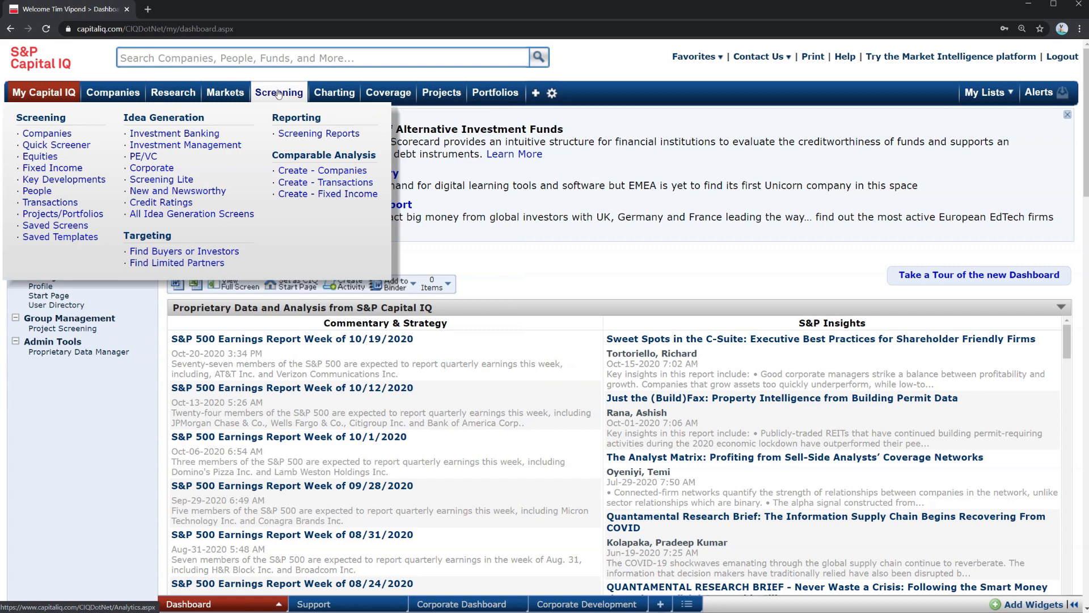
pyautogui.moveTo(327, 90)
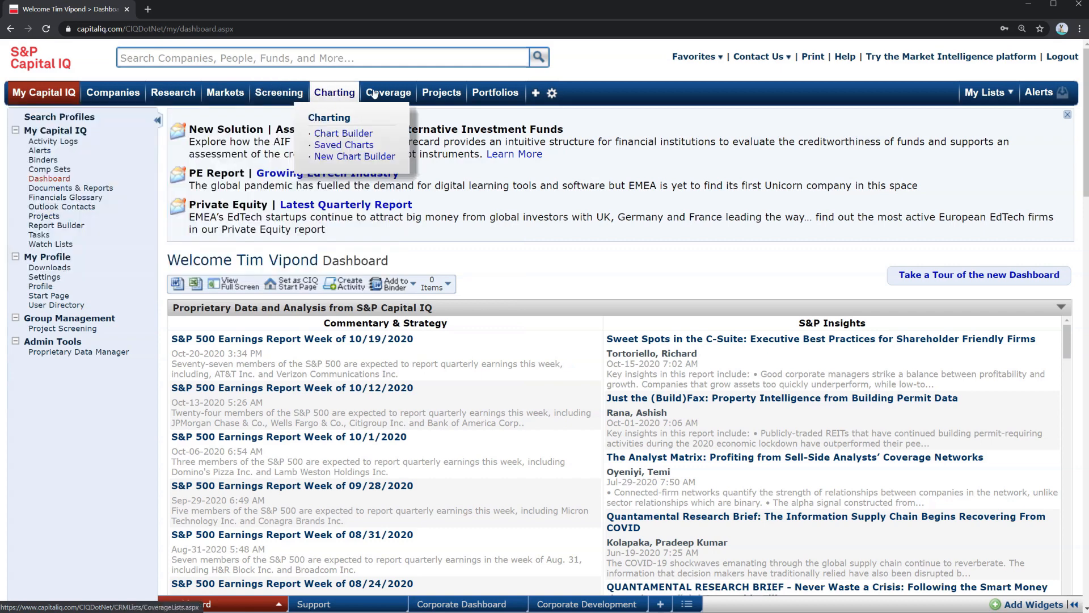
pyautogui.moveTo(388, 93)
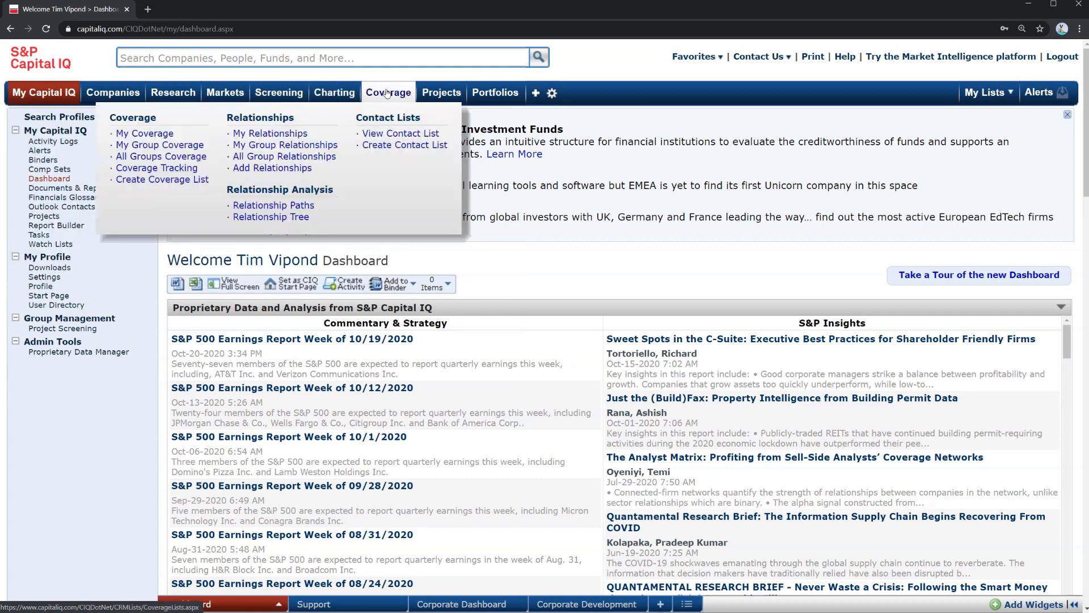
pyautogui.moveTo(433, 96)
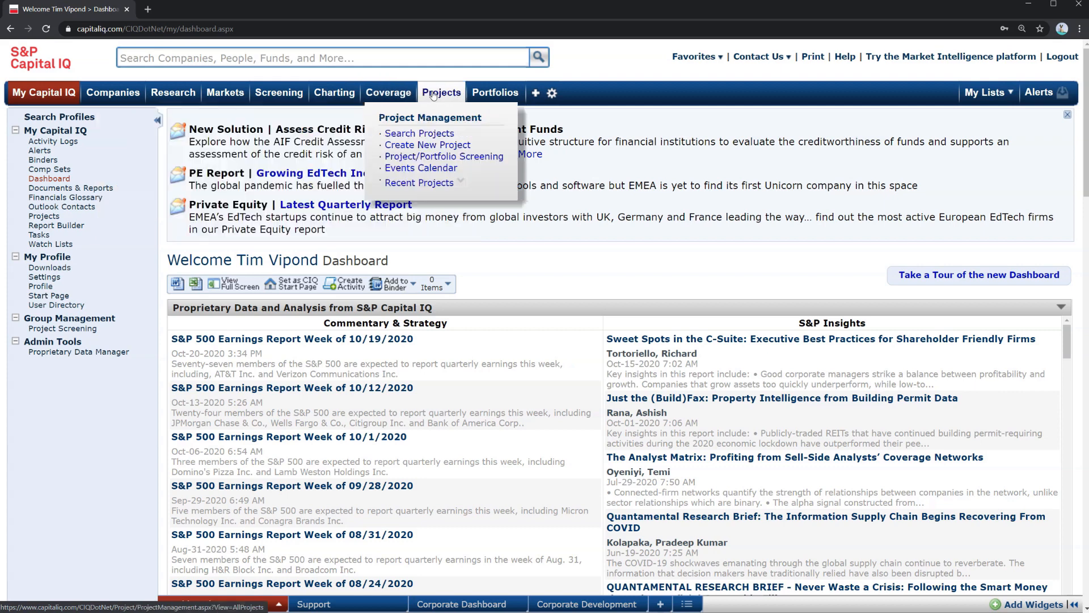
pyautogui.moveTo(492, 92)
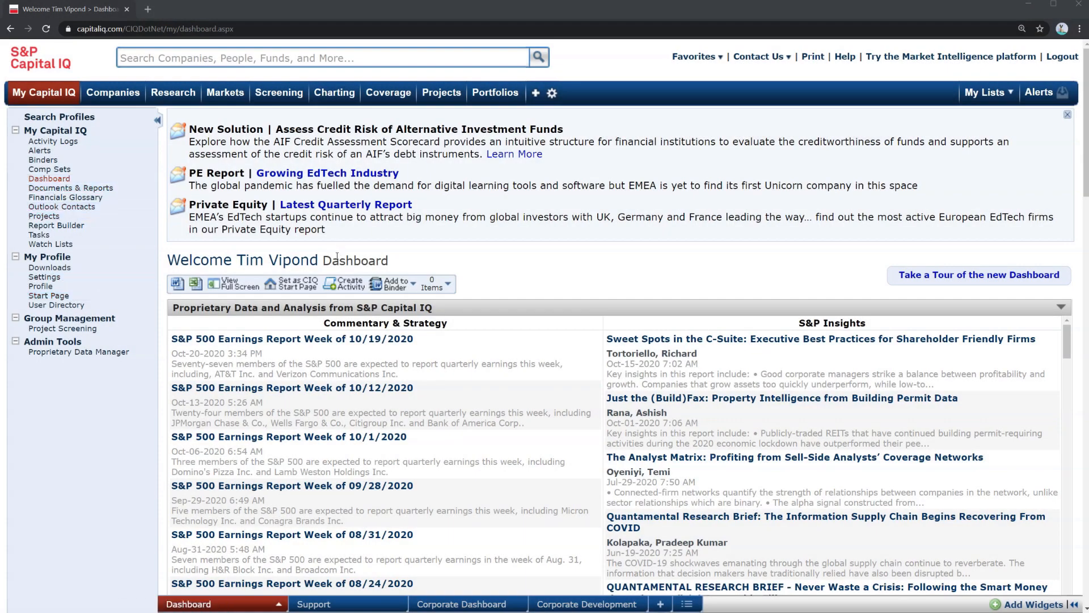
# Add the Constituent Performance and Stock Performance widgets from the Equity category to the dashboard
pyautogui.click(279, 604)
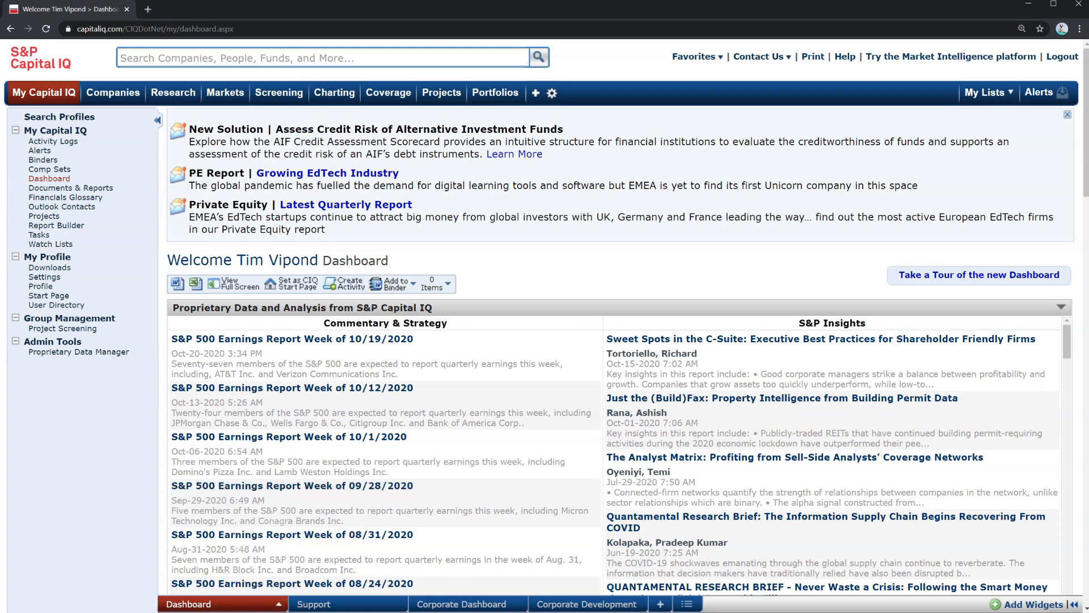
pyautogui.click(278, 604)
pyautogui.click(260, 569)
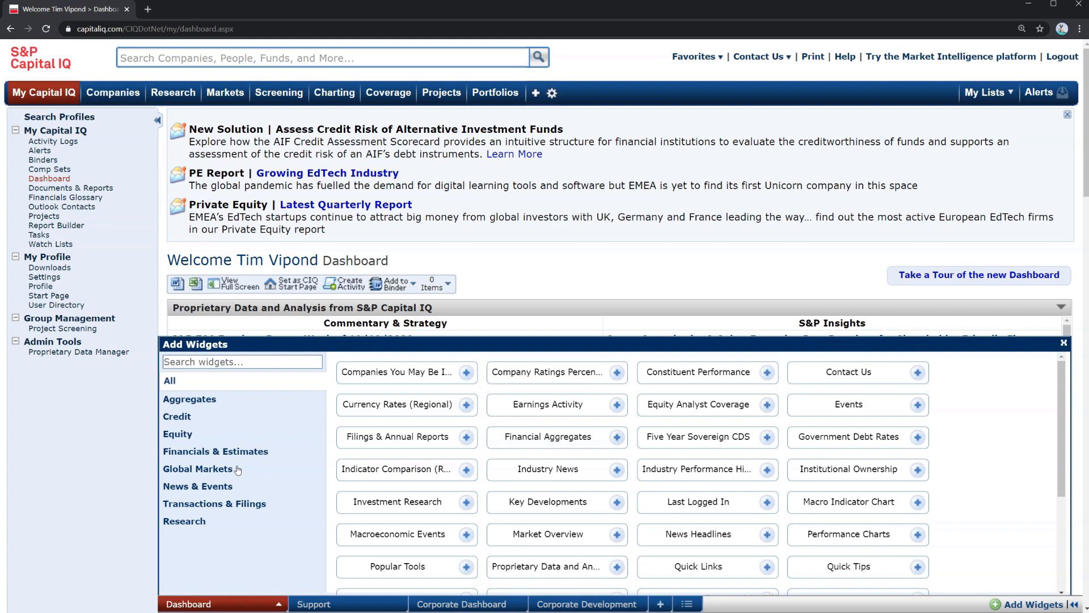
pyautogui.click(193, 434)
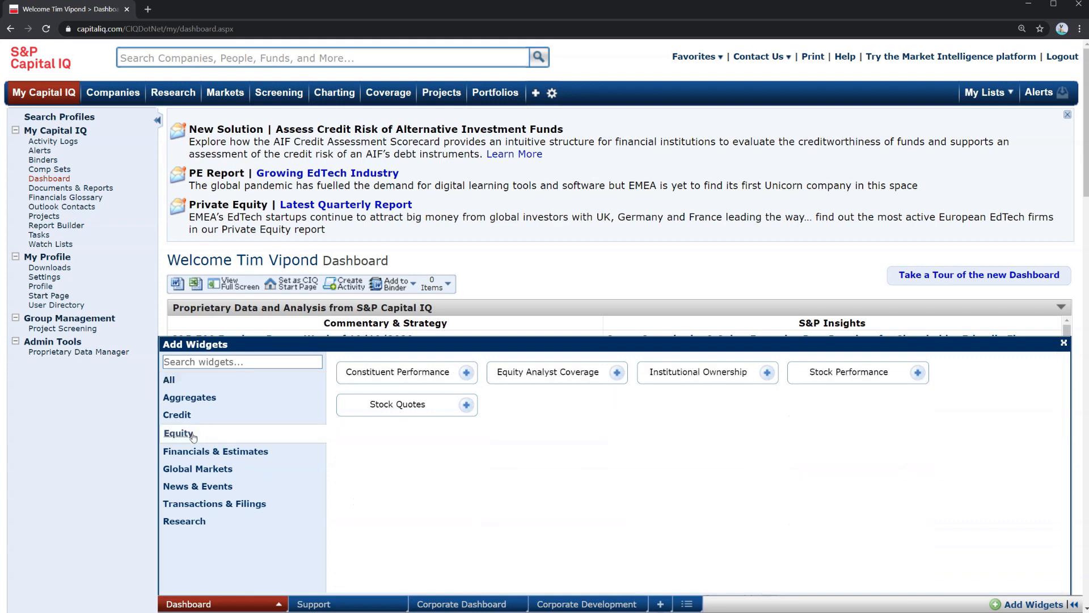
pyautogui.click(467, 373)
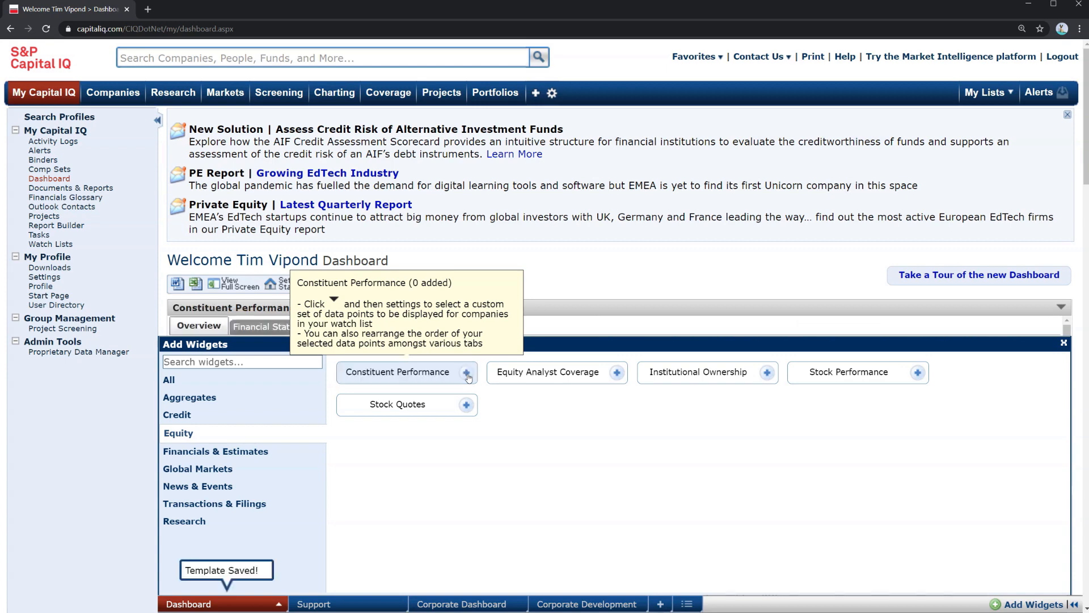
pyautogui.click(918, 373)
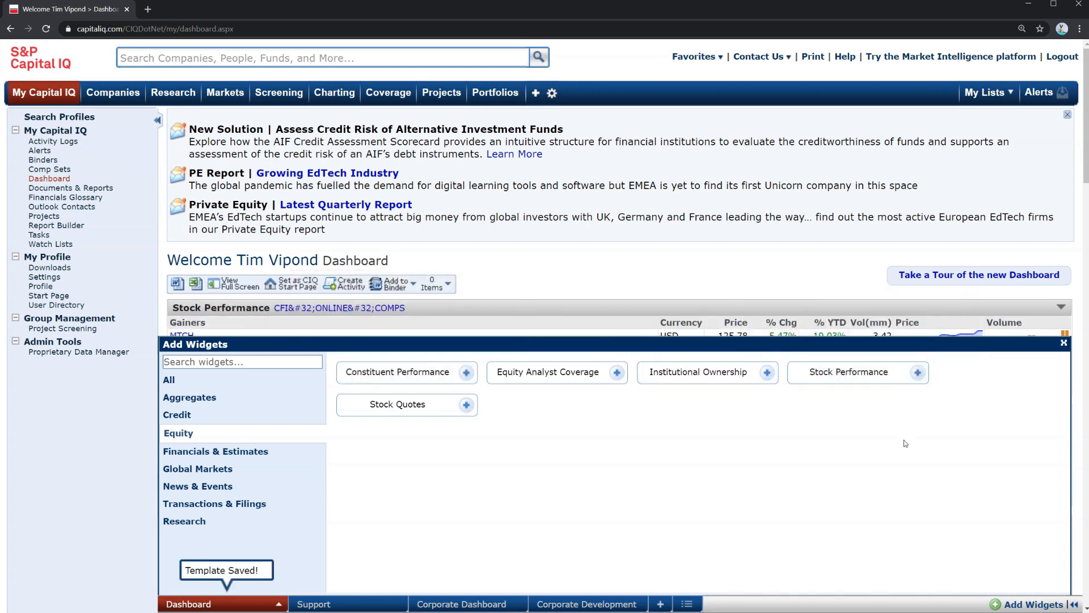
# Add the Earnings Activity widget from the Financials & Estimates category and close the widget panel
pyautogui.click(211, 451)
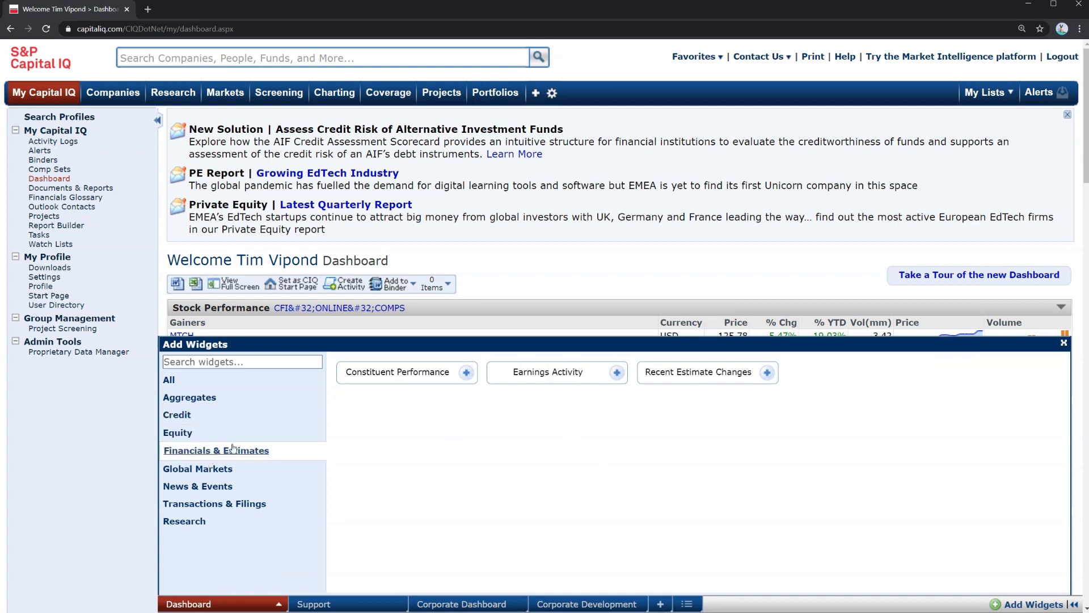
pyautogui.click(619, 376)
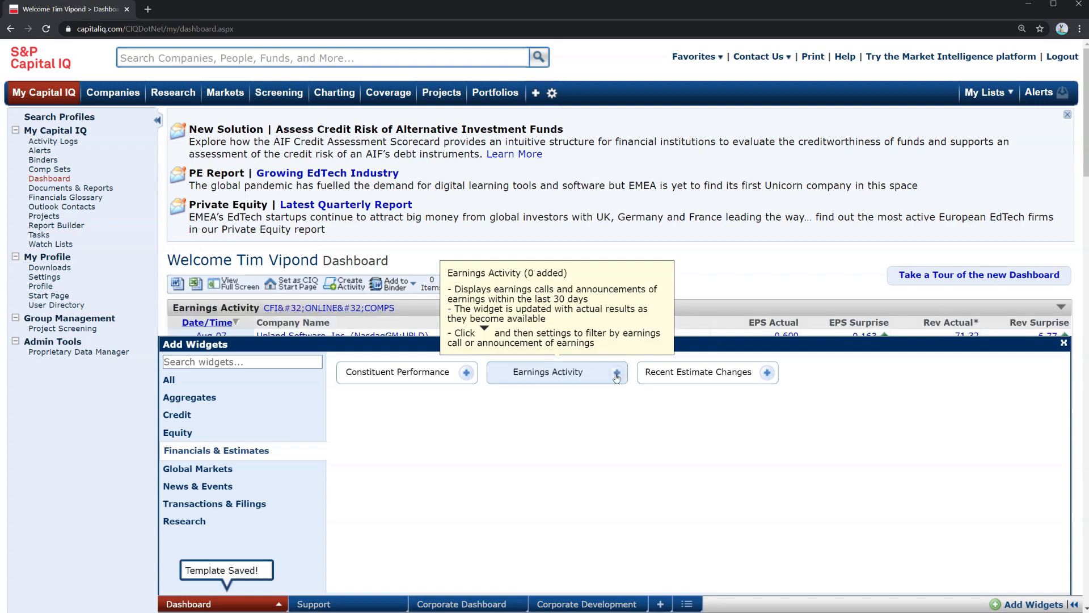
pyautogui.click(1064, 345)
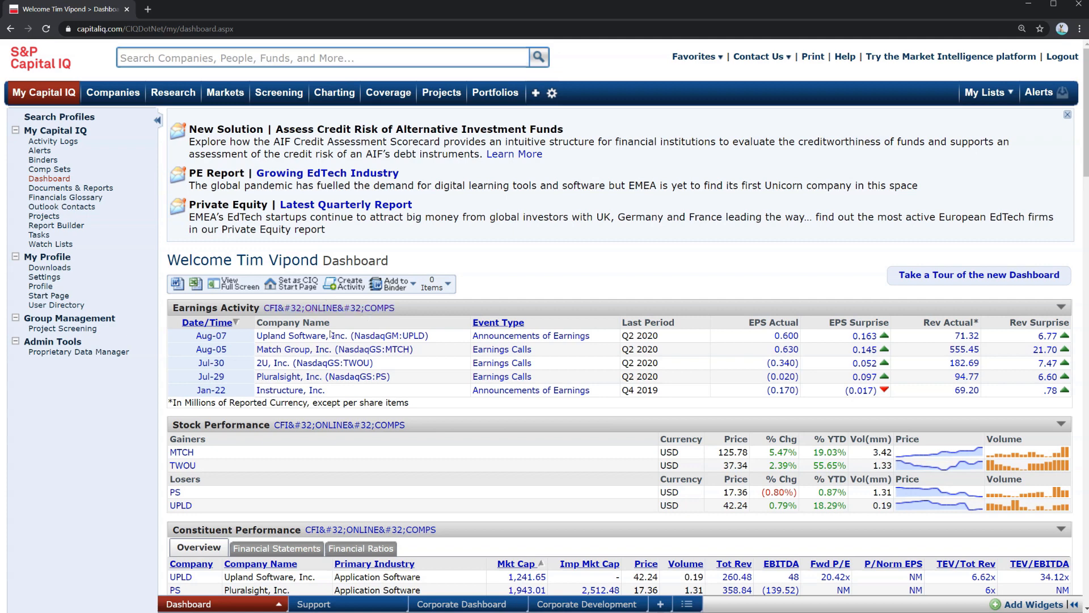
# Scroll through the dashboard to review the newly added widgets
pyautogui.scroll(-1, 341, 398)
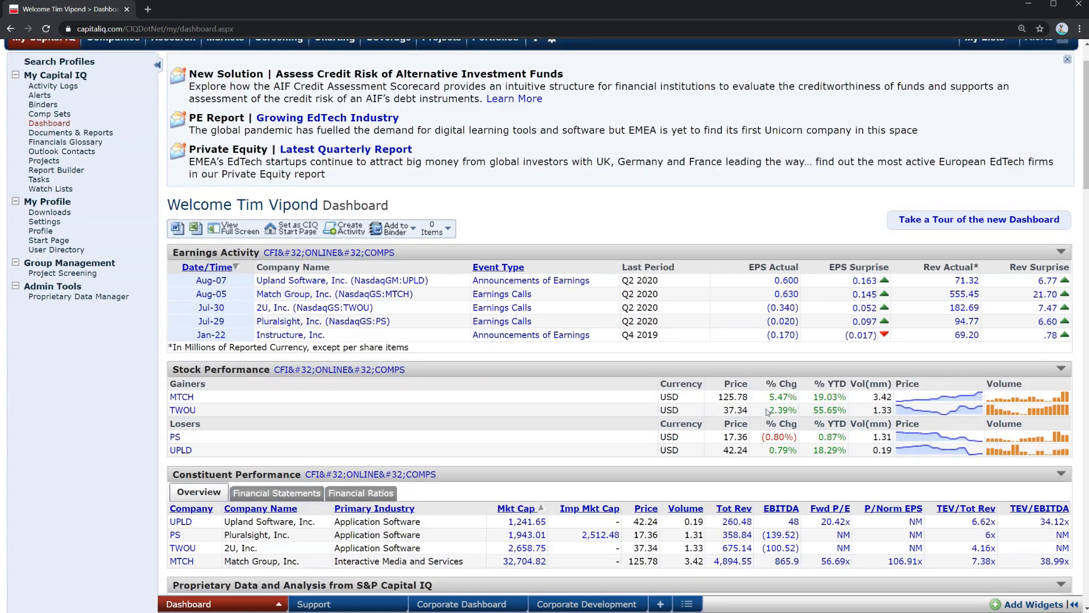
pyautogui.scroll(-2, 620, 459)
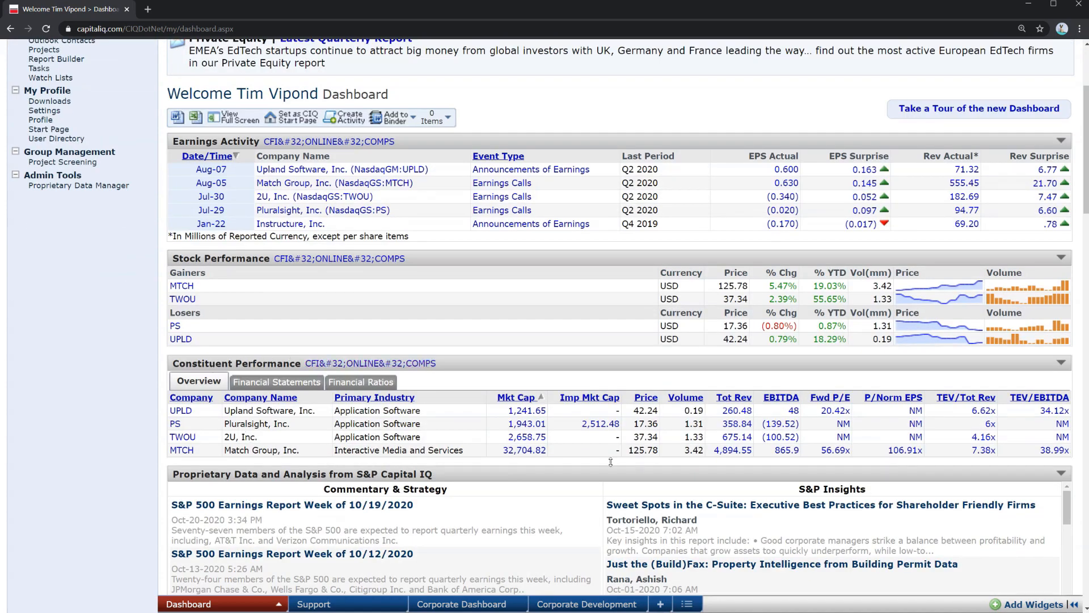
pyautogui.scroll(-8, 640, 489)
pyautogui.scroll(8, 401, 564)
# Edit the dashboard template to use the three-column section layout
pyautogui.click(279, 605)
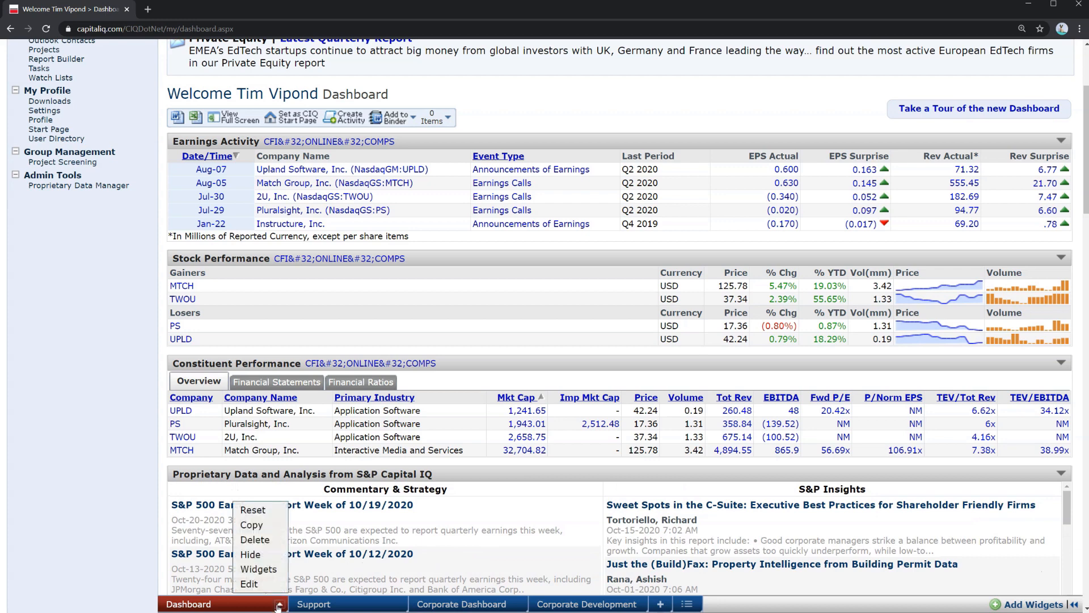
pyautogui.click(255, 585)
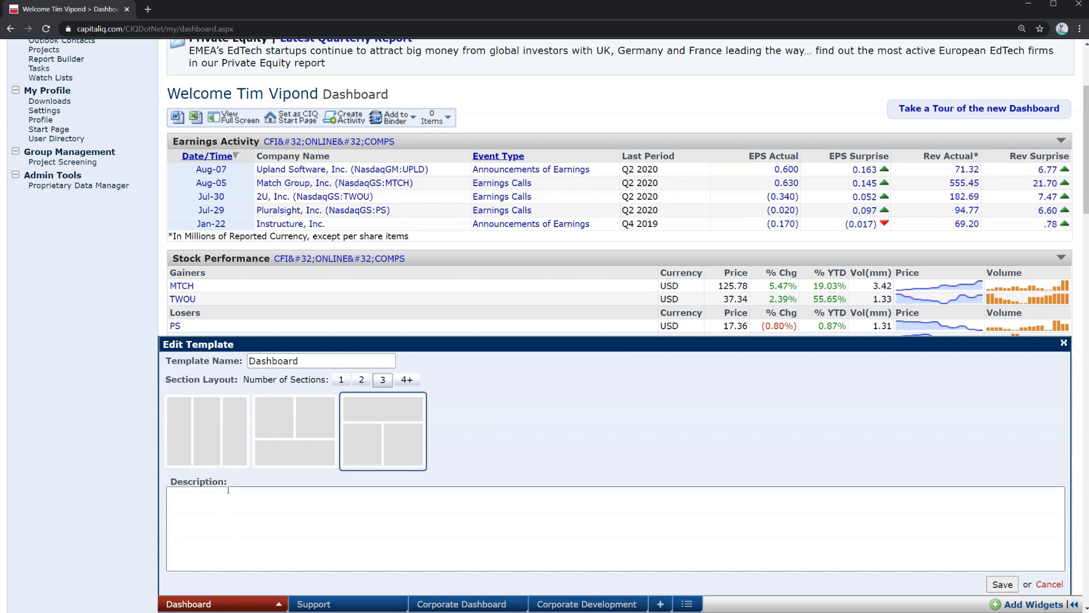
pyautogui.click(203, 433)
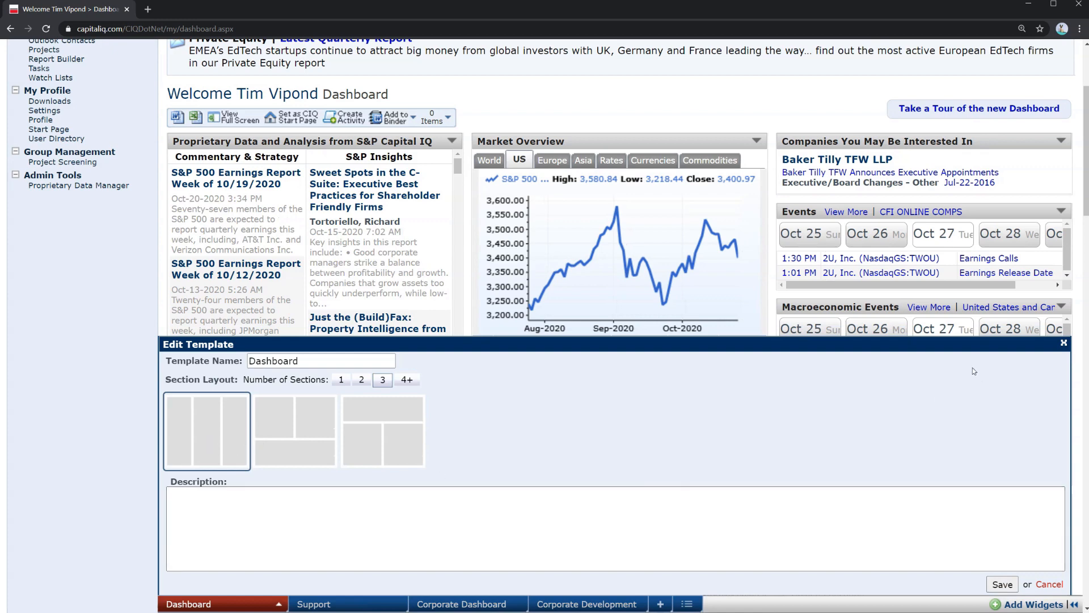
pyautogui.click(1063, 343)
# Add the Currency Rates (Regional), Macro Indicator Chart and Market Overview widgets from the Global Markets category, then close the widget panel
pyautogui.click(279, 604)
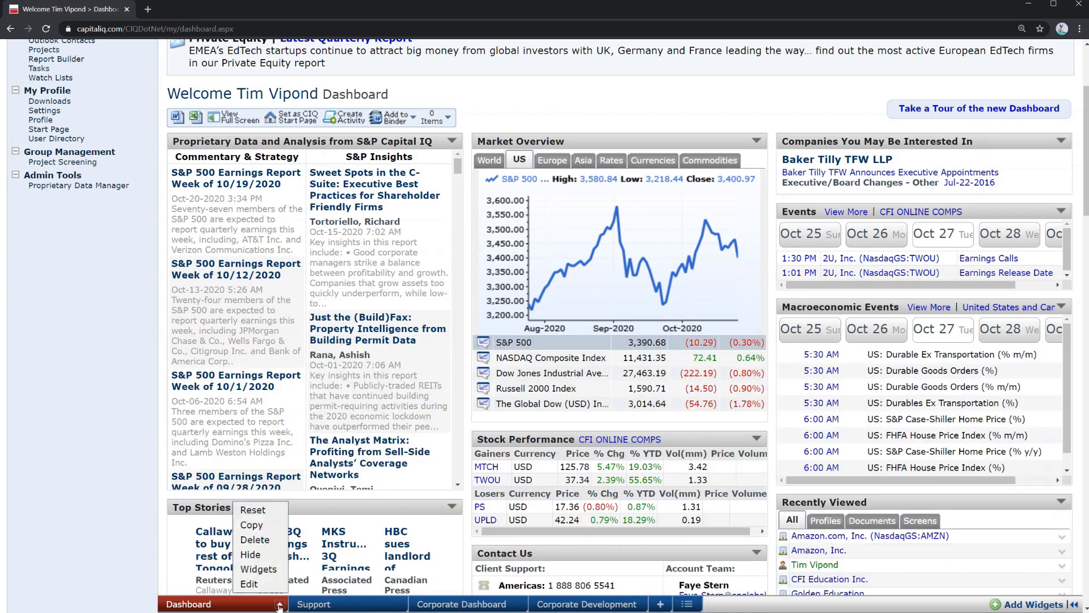
pyautogui.click(269, 569)
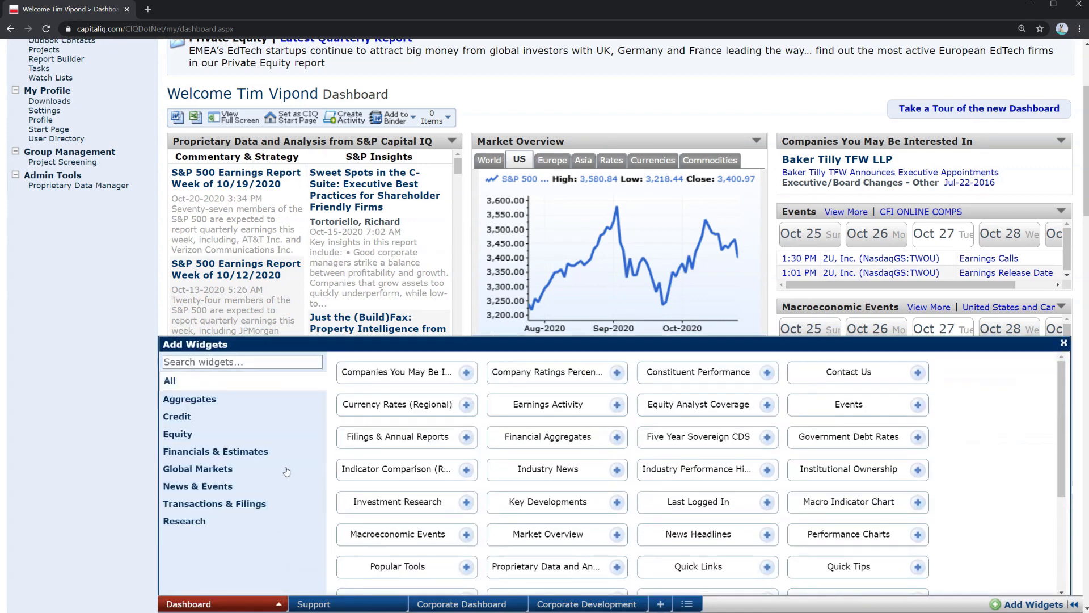
pyautogui.click(245, 437)
pyautogui.click(229, 473)
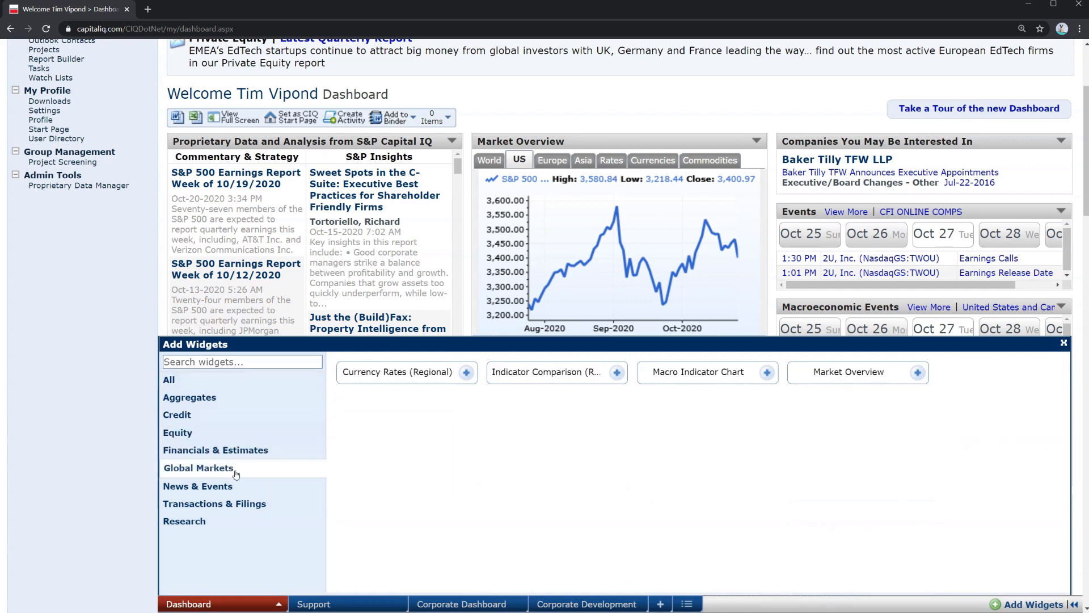
pyautogui.click(466, 373)
pyautogui.click(768, 376)
pyautogui.click(916, 375)
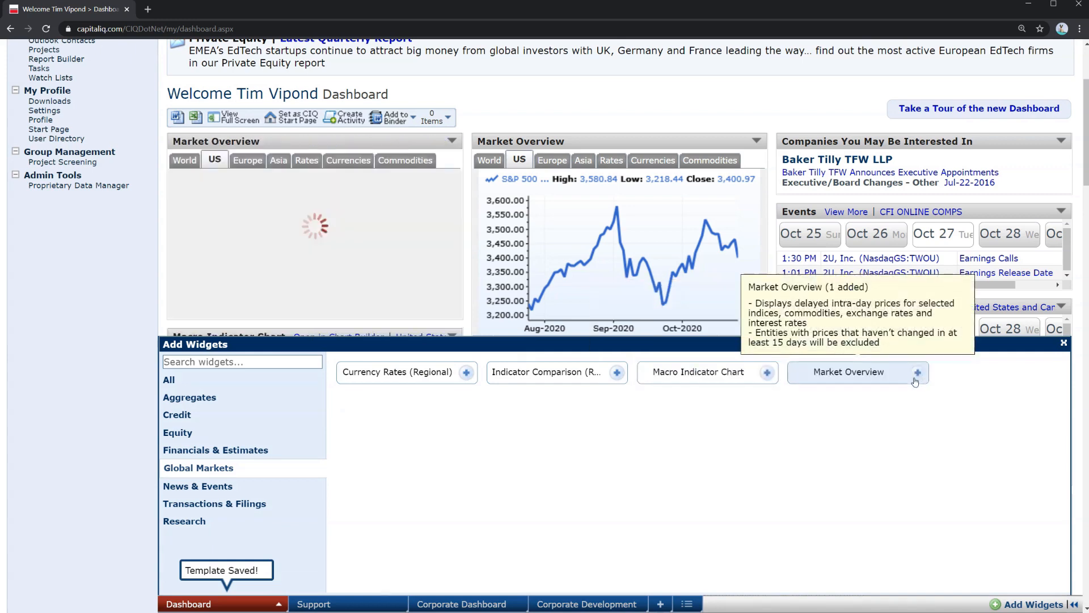
pyautogui.click(1063, 343)
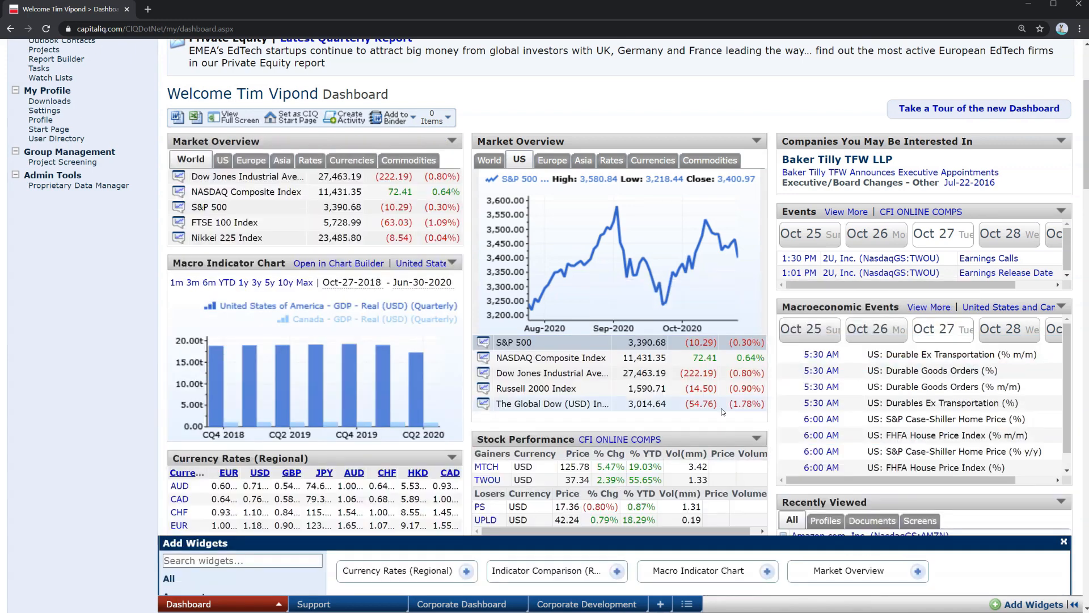
# Scroll through the dashboard to review the newly added Global Markets widgets
pyautogui.scroll(1, 437, 407)
pyautogui.scroll(2, 437, 406)
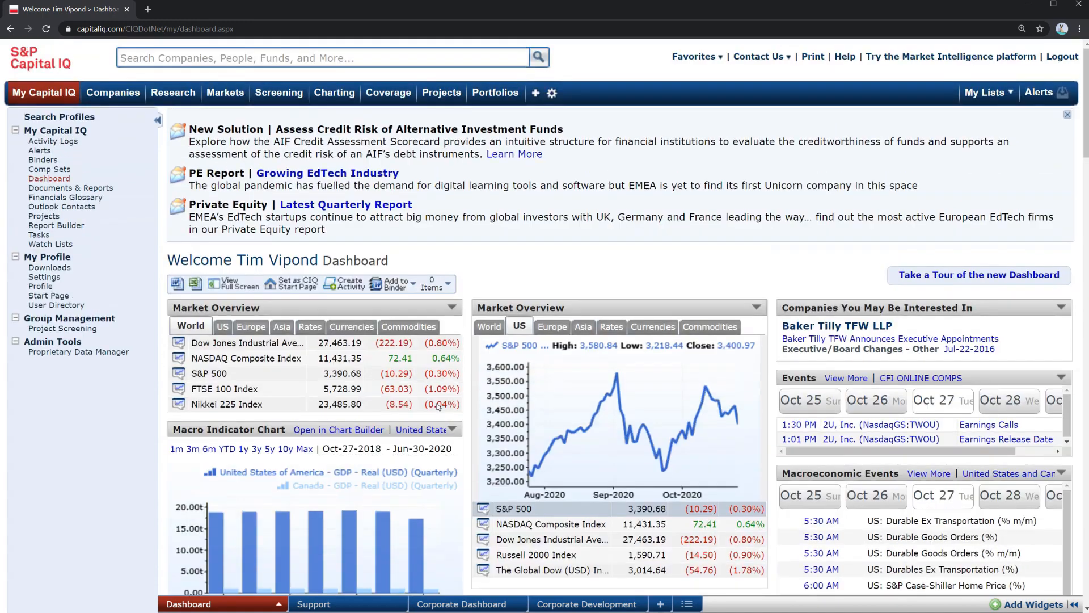
pyautogui.scroll(-1, 438, 404)
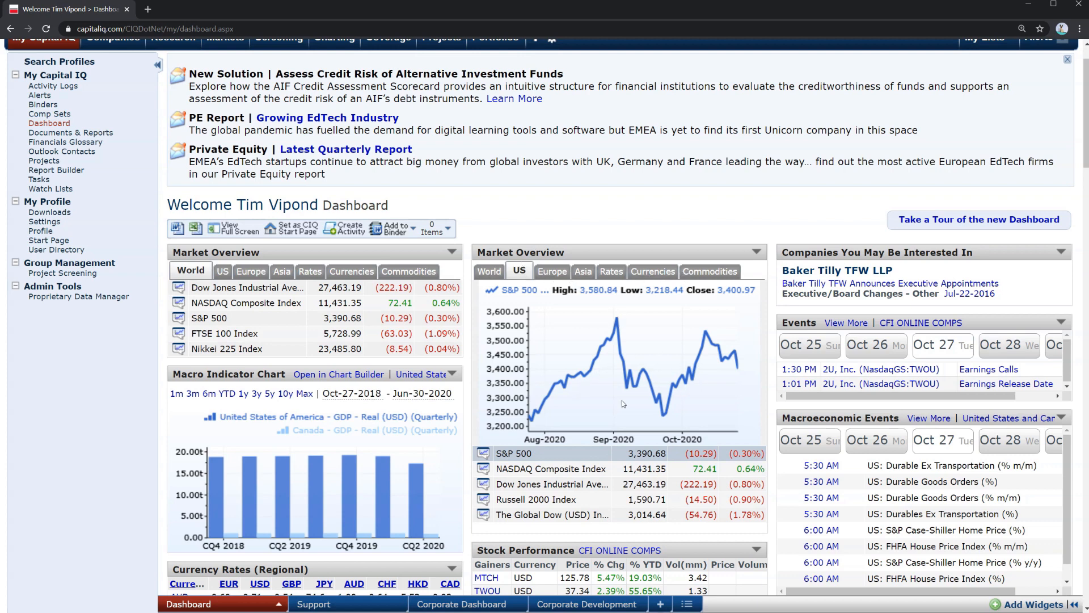
pyautogui.scroll(1, 621, 440)
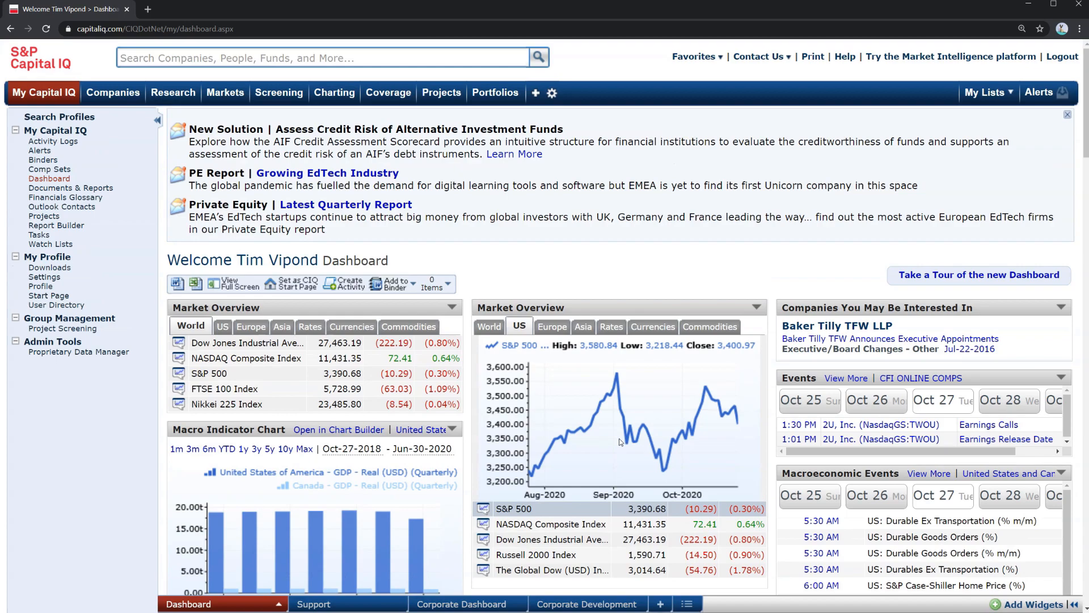
pyautogui.scroll(-15, 619, 438)
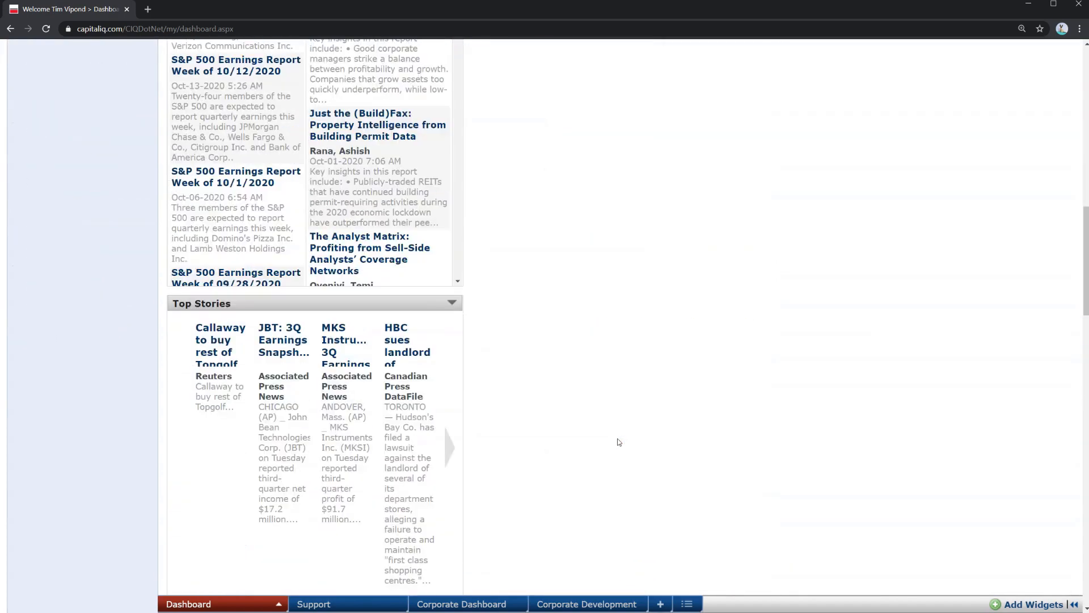
pyautogui.scroll(15, 618, 442)
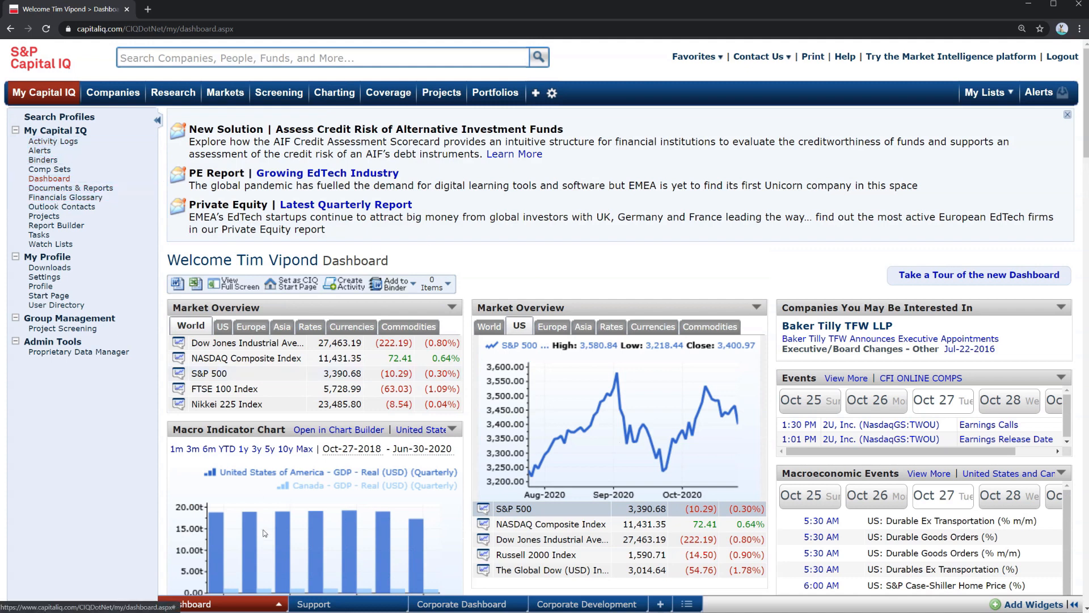
pyautogui.click(279, 603)
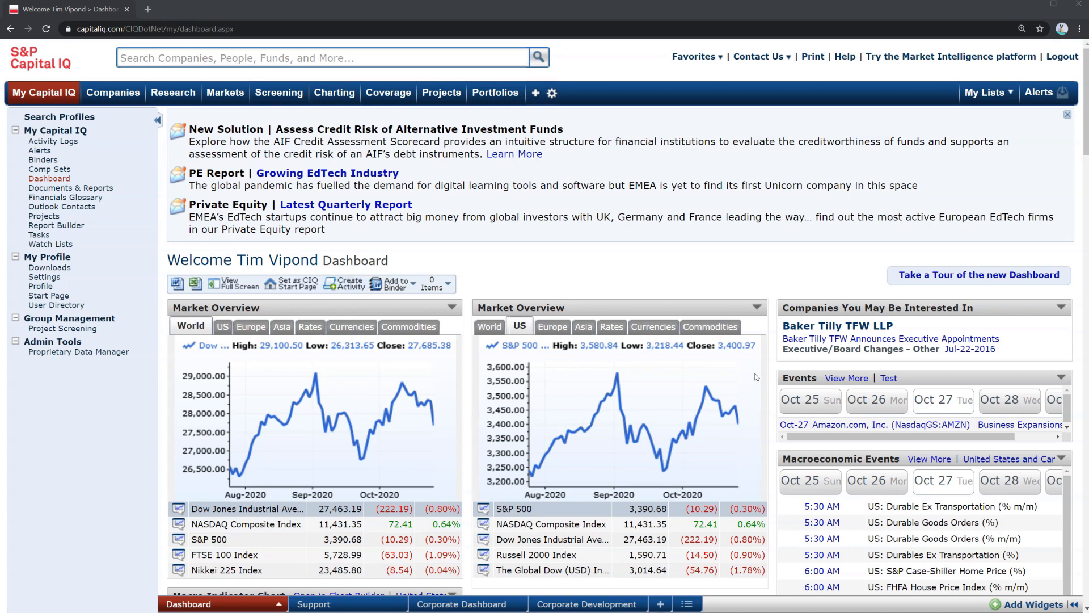
# Open the Amazon alert for editing and review its email preferences and recipients
pyautogui.click(46, 152)
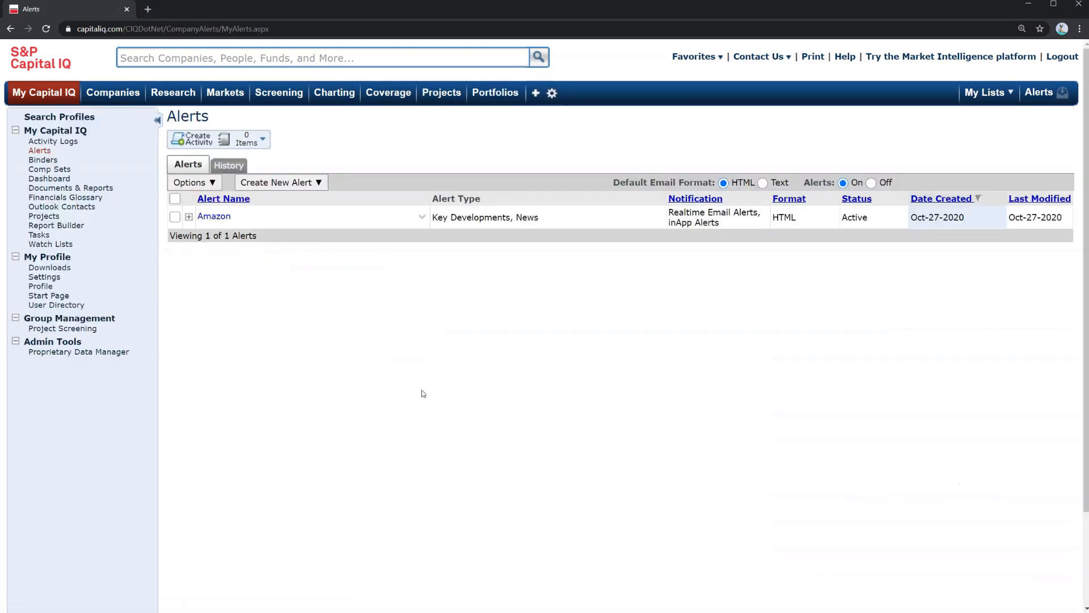
pyautogui.click(208, 216)
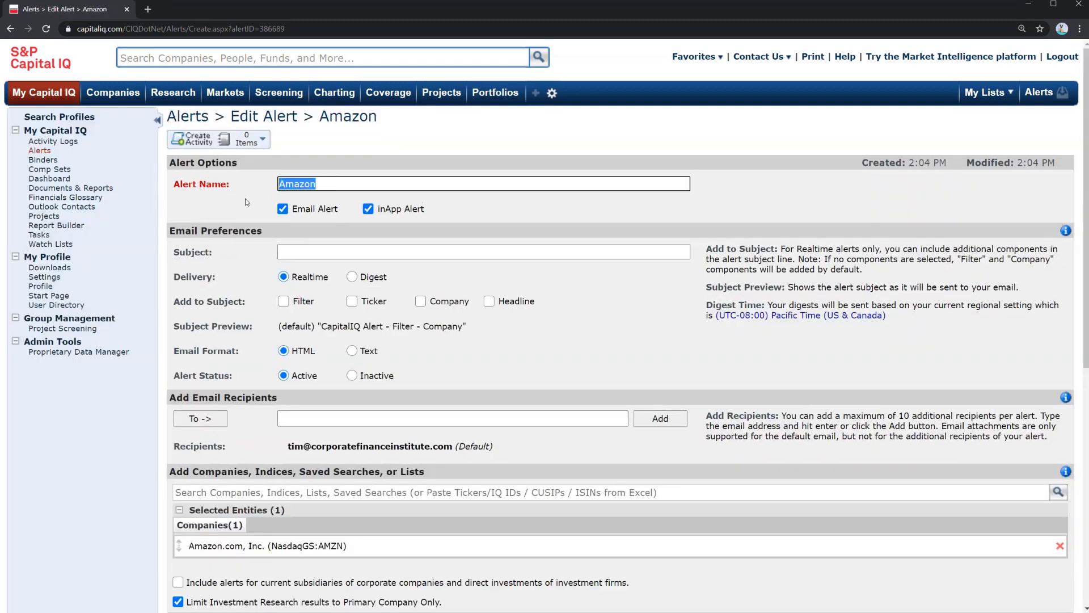
pyautogui.scroll(-2, 240, 209)
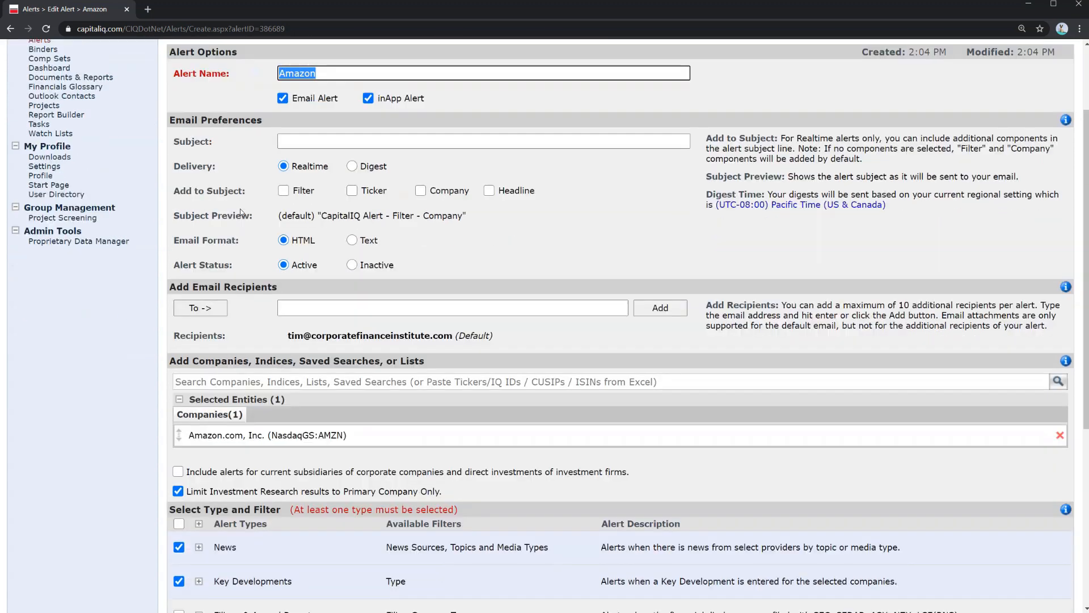
pyautogui.moveTo(272, 345); pyautogui.dragTo(517, 346)
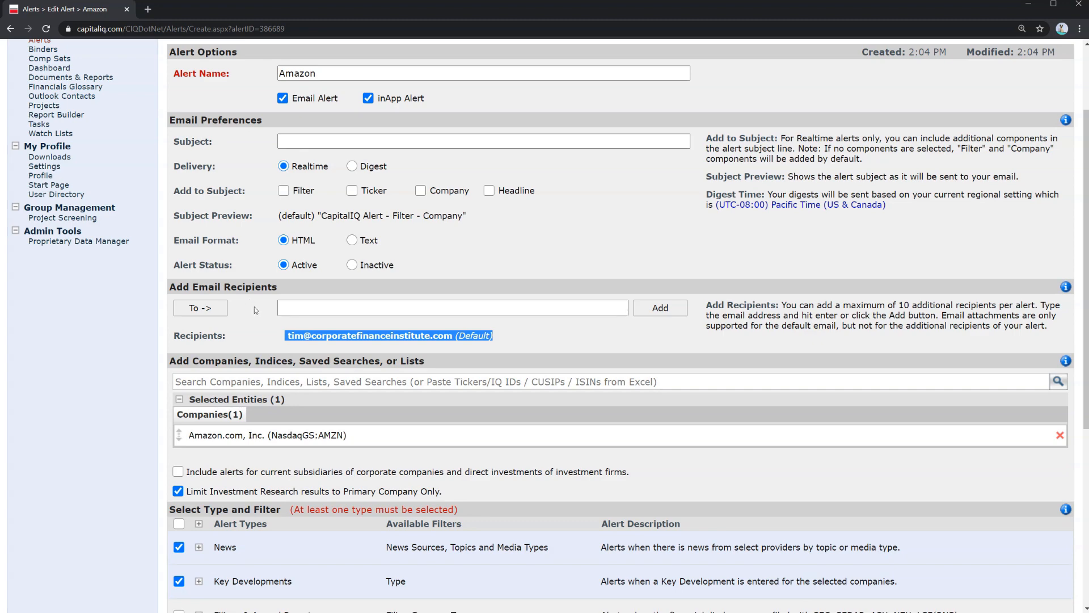
pyautogui.click(384, 310)
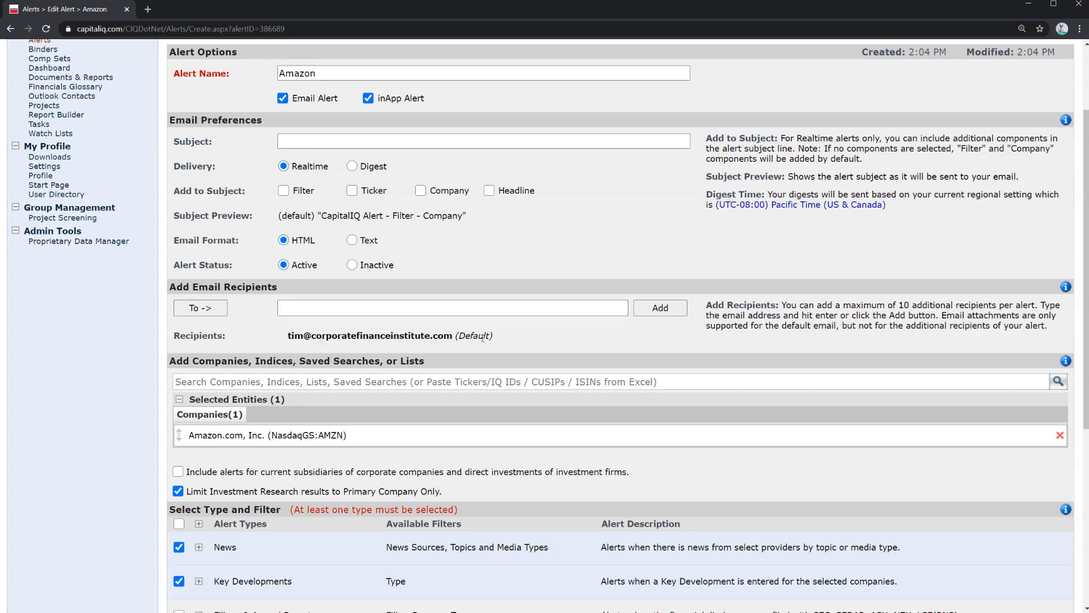
# Examine the alert's company search options and the News source and topic filters
pyautogui.scroll(-1, 482, 338)
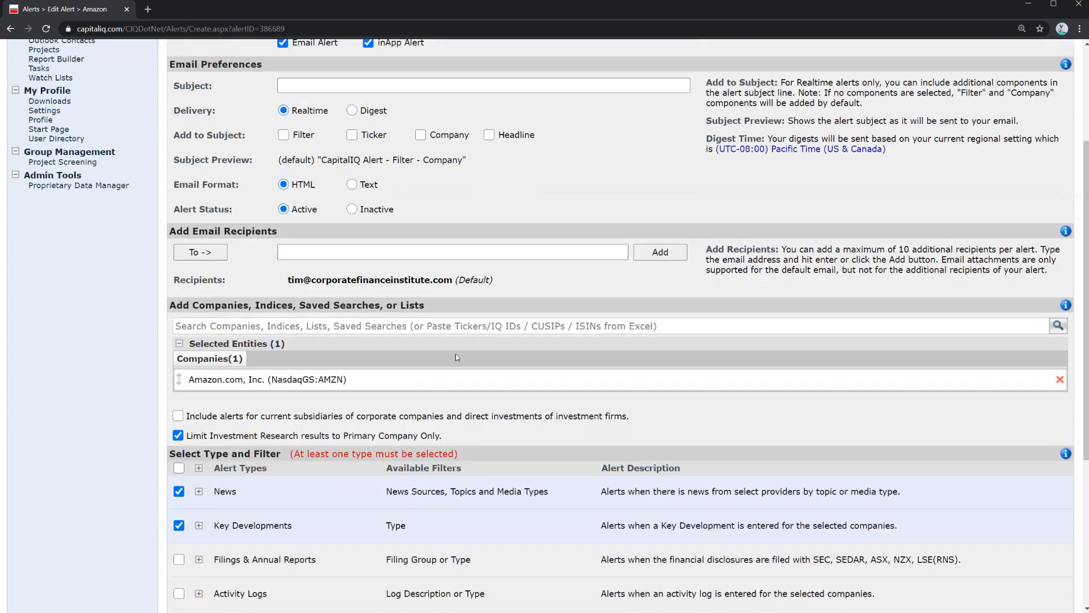
pyautogui.click(263, 326)
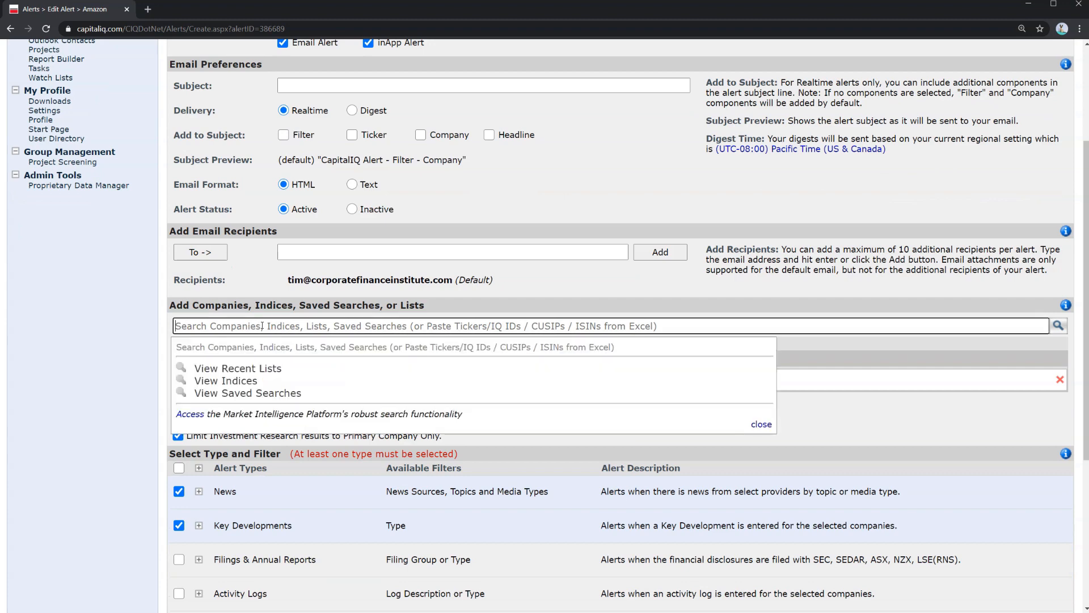
pyautogui.click(146, 318)
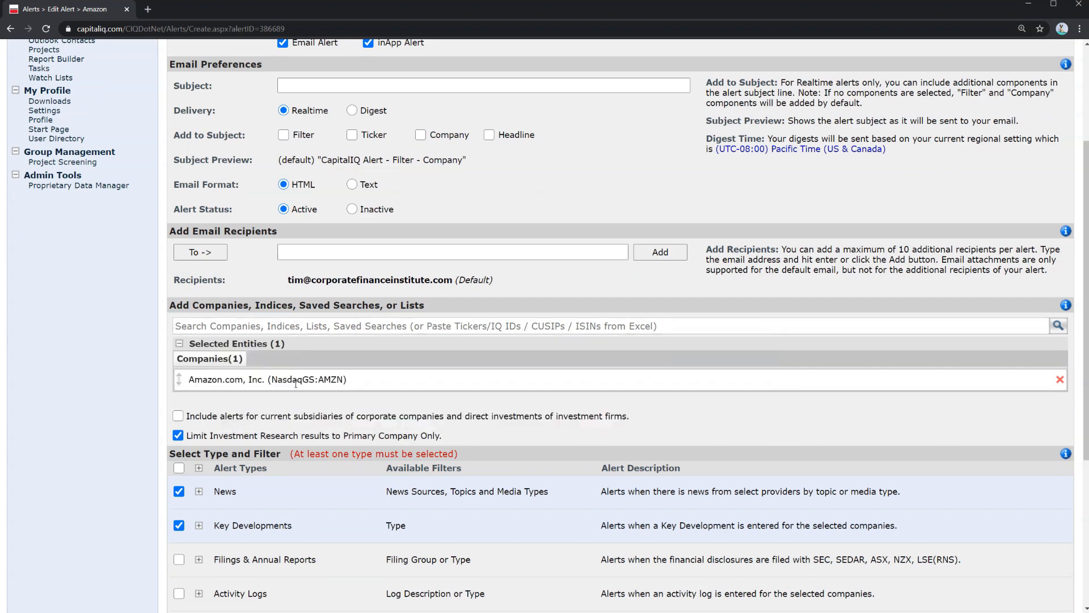
pyautogui.scroll(-1, 307, 412)
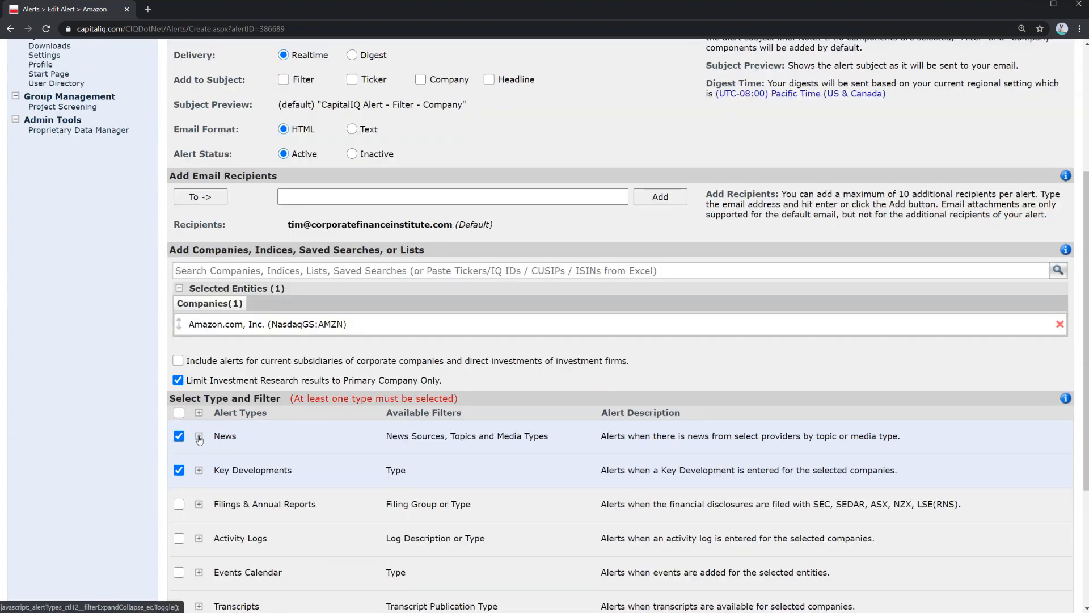
pyautogui.click(198, 438)
pyautogui.scroll(-3, 216, 448)
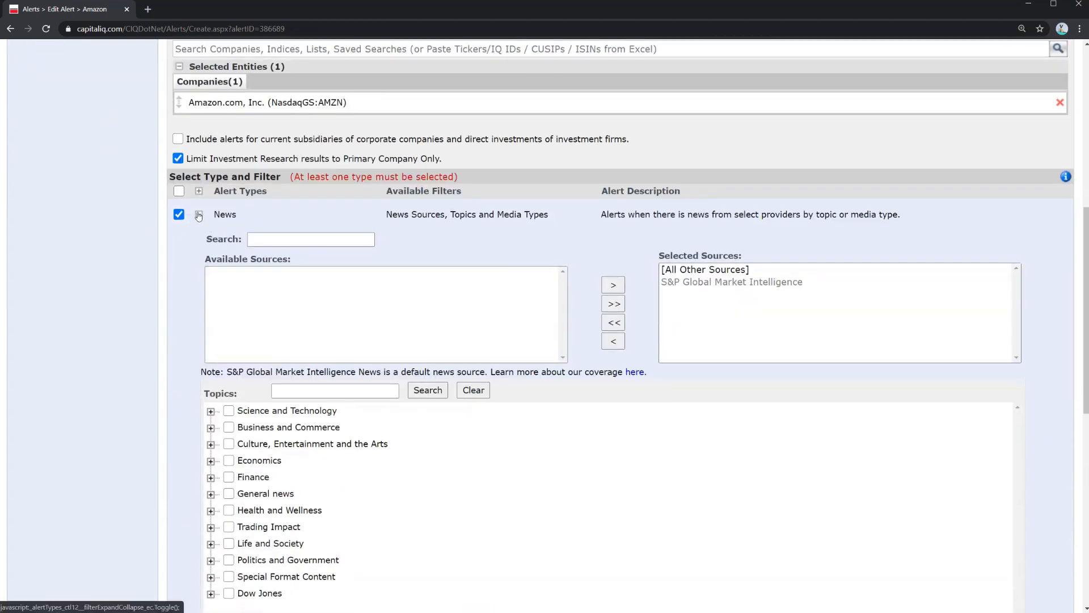
pyautogui.click(199, 214)
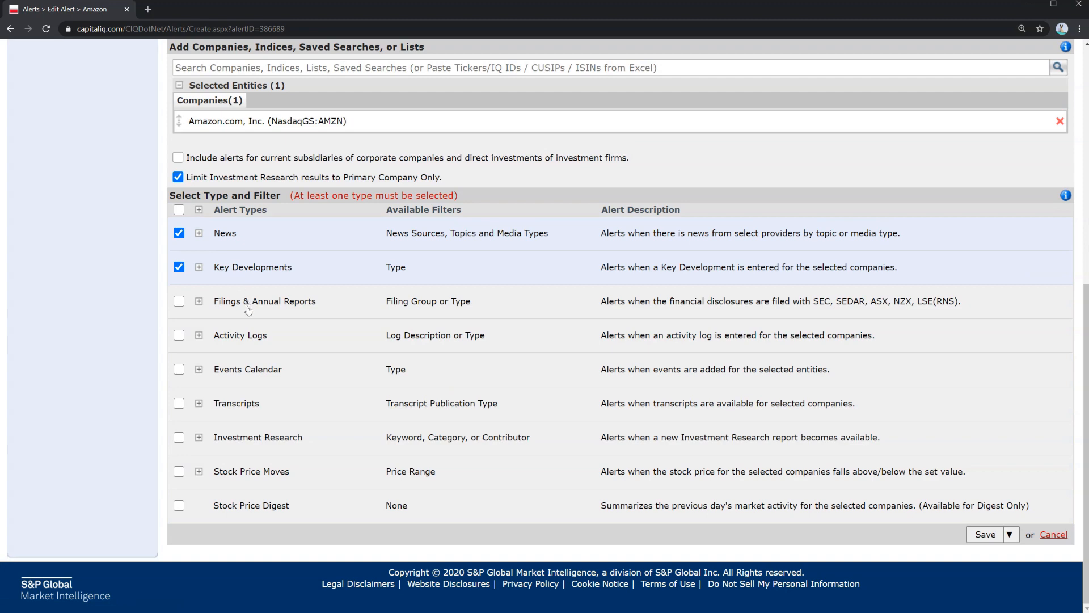
# Filter the alert's Key Developments to the Dividends/Splits category and save the alert
pyautogui.click(198, 268)
pyautogui.click(267, 372)
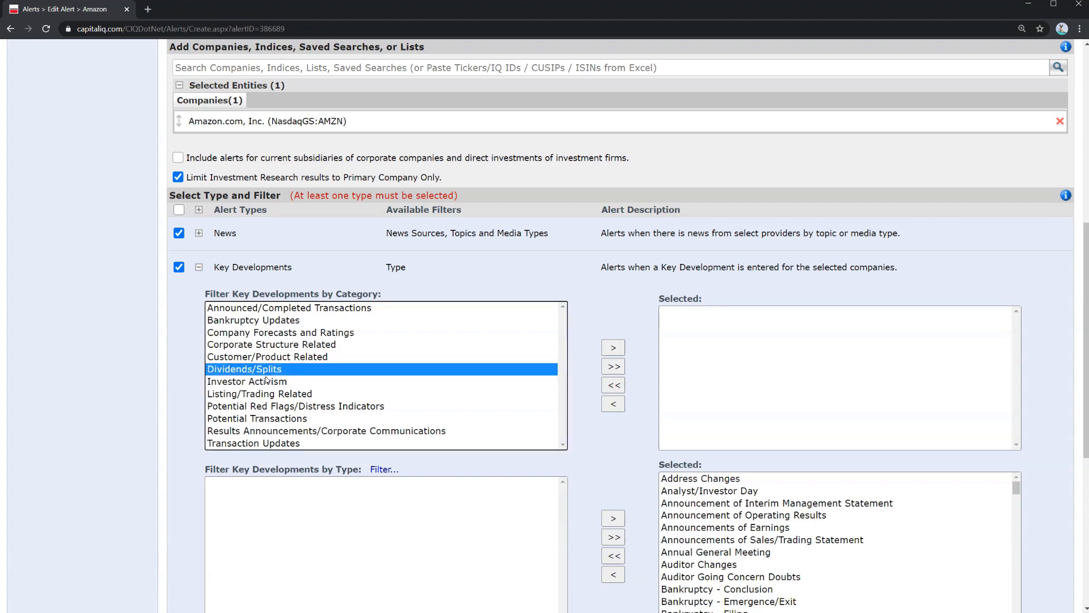
pyautogui.click(613, 347)
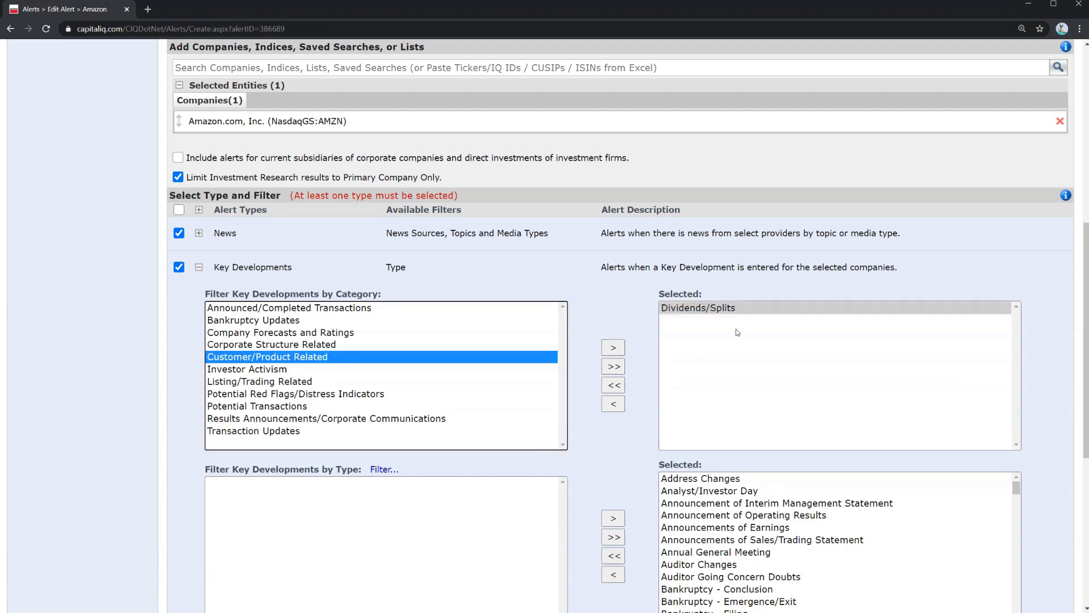
pyautogui.scroll(-1, 743, 301)
pyautogui.click(736, 255)
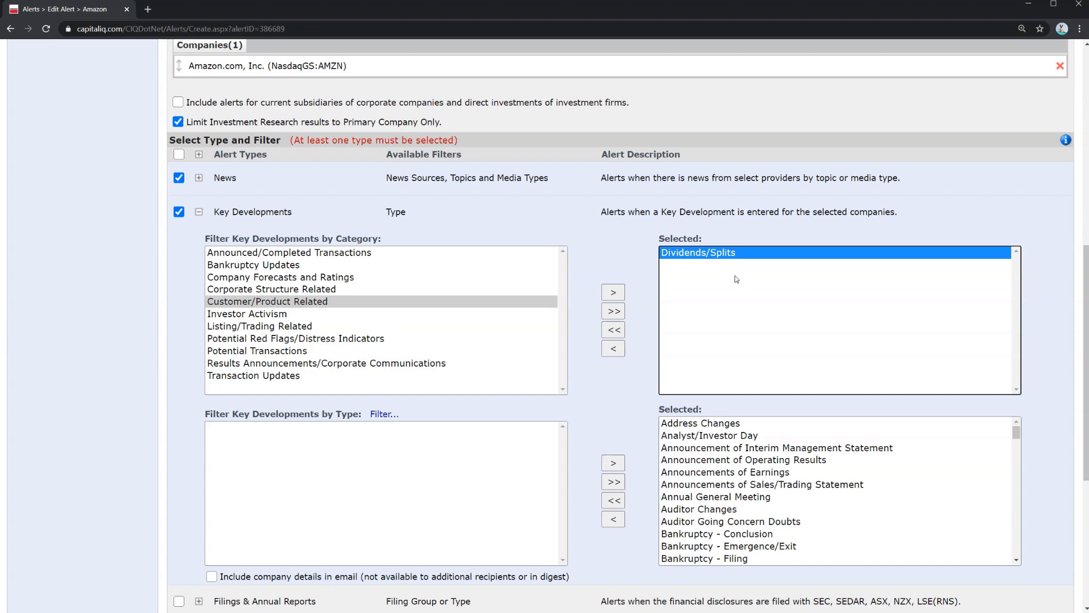
pyautogui.scroll(-2, 724, 475)
pyautogui.scroll(-5, 625, 554)
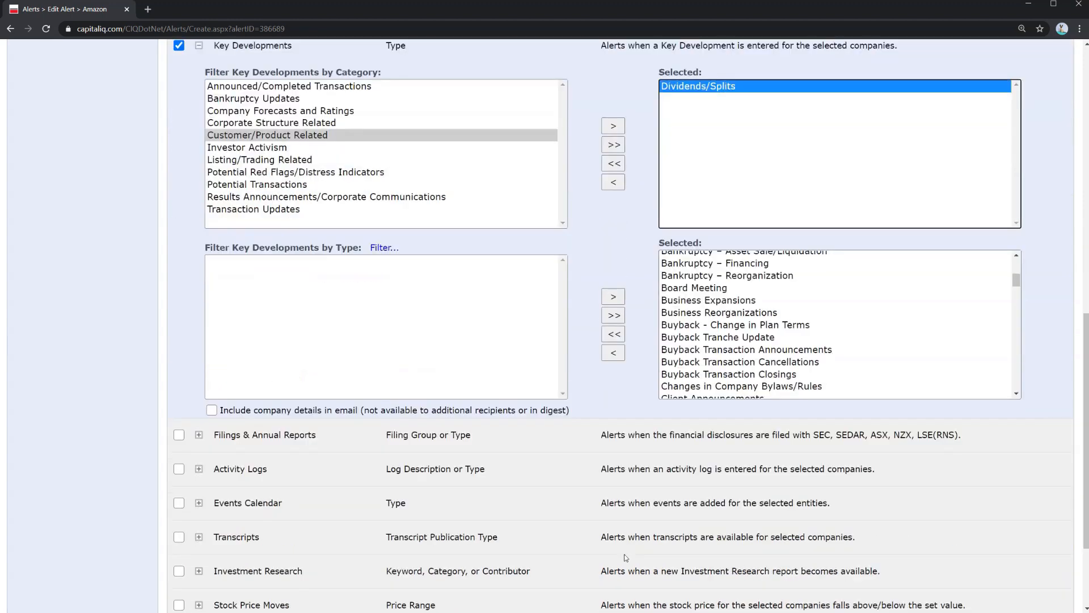
pyautogui.click(974, 539)
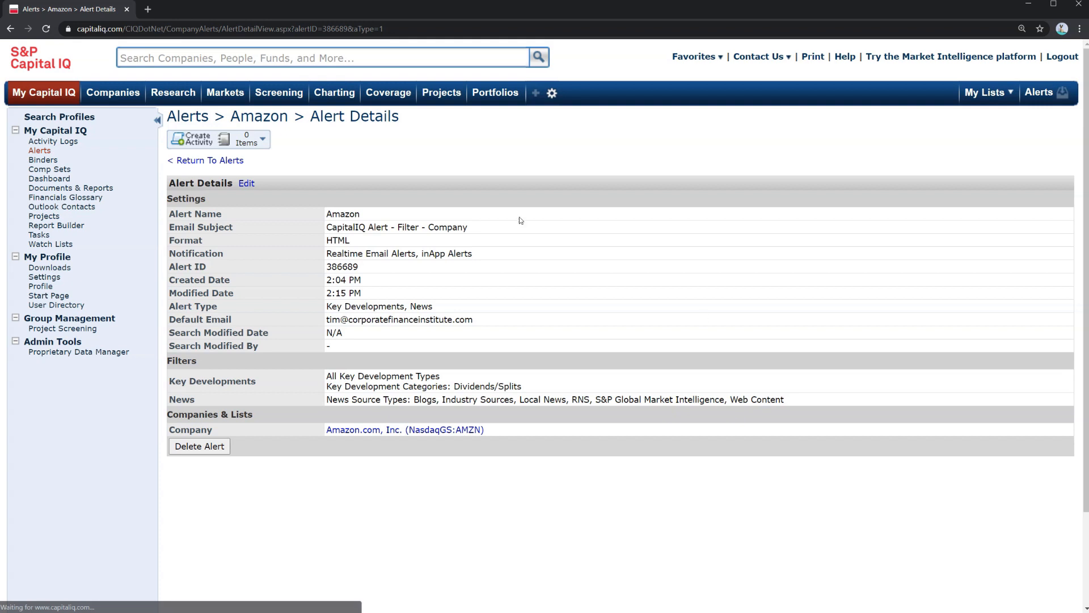
# Return to the Alerts list and open a new alert form to review its blank settings
pyautogui.click(222, 161)
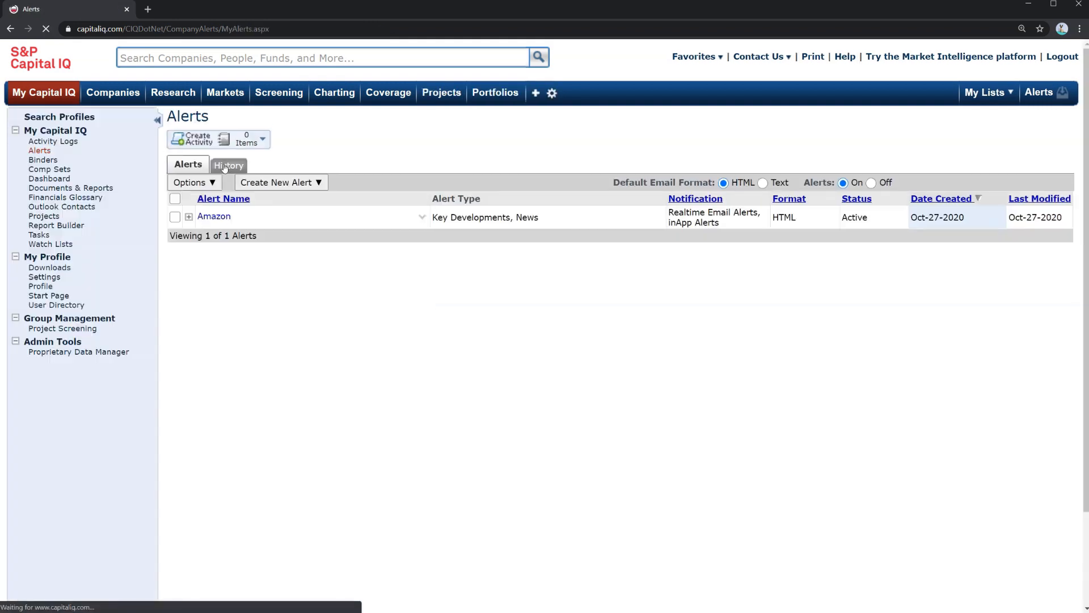
pyautogui.click(293, 186)
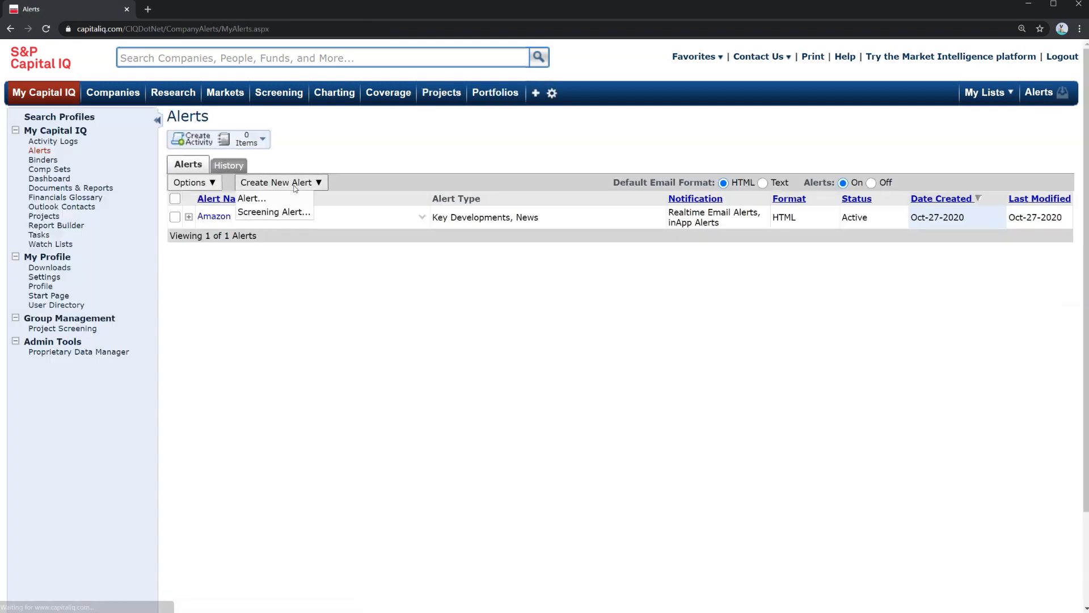
pyautogui.click(287, 202)
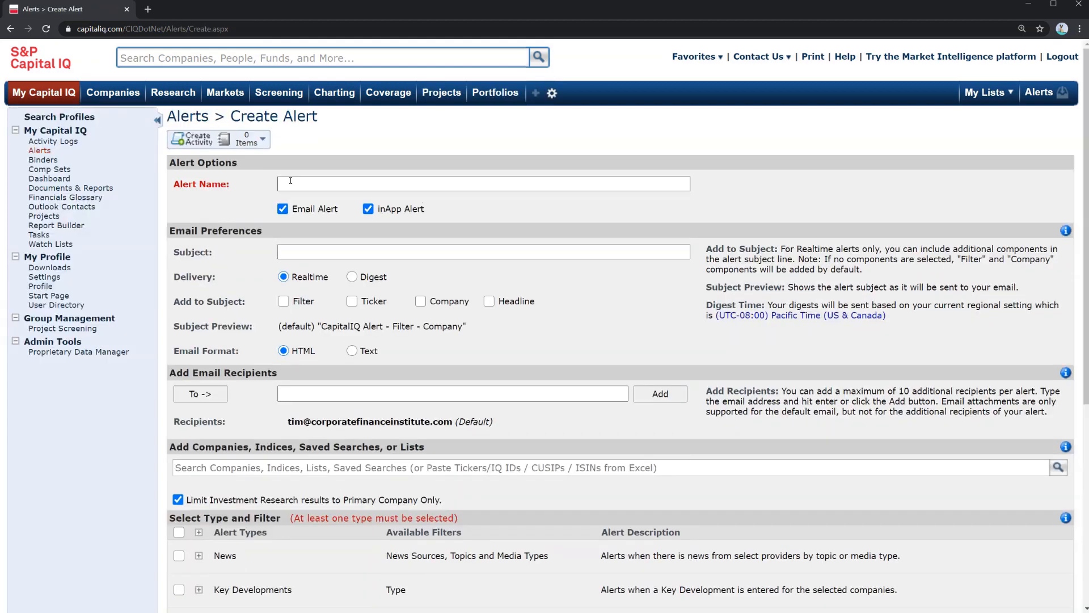
pyautogui.click(290, 180)
pyautogui.click(289, 184)
pyautogui.scroll(-4, 418, 406)
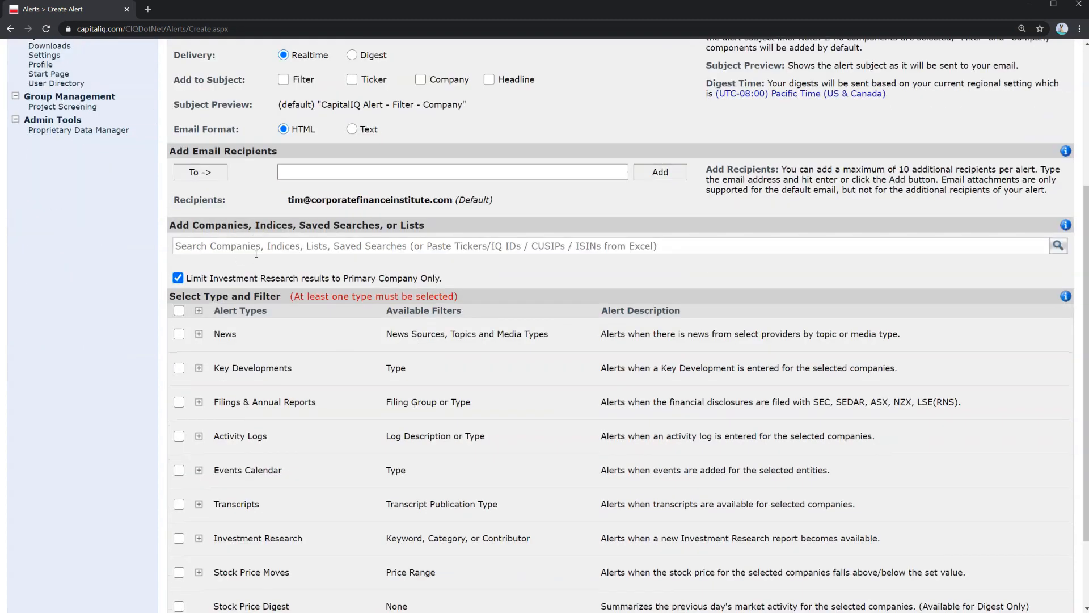
pyautogui.scroll(-2, 262, 271)
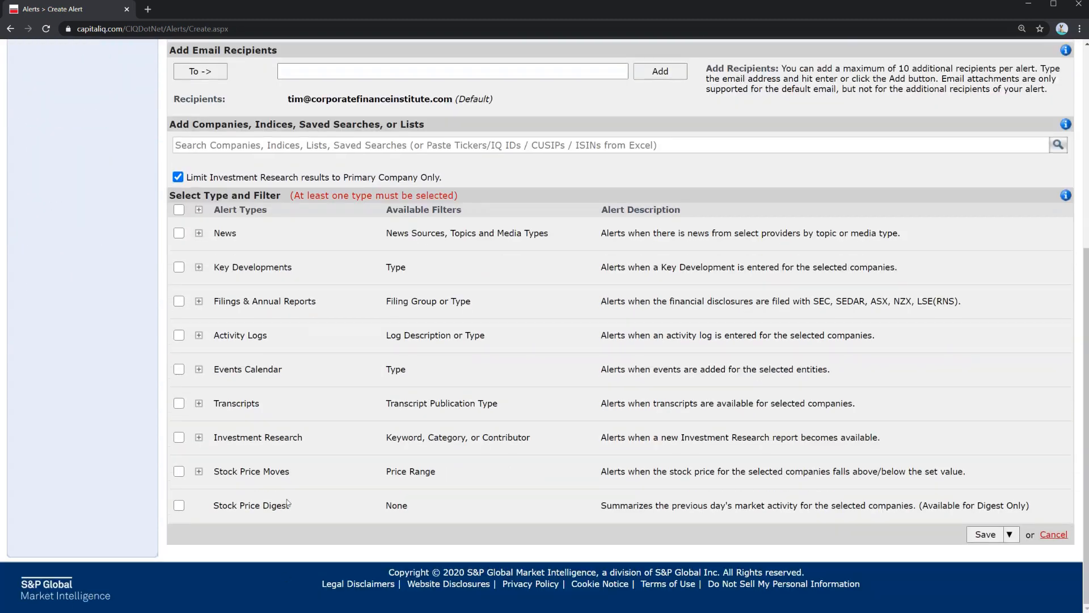
pyautogui.scroll(5, 277, 477)
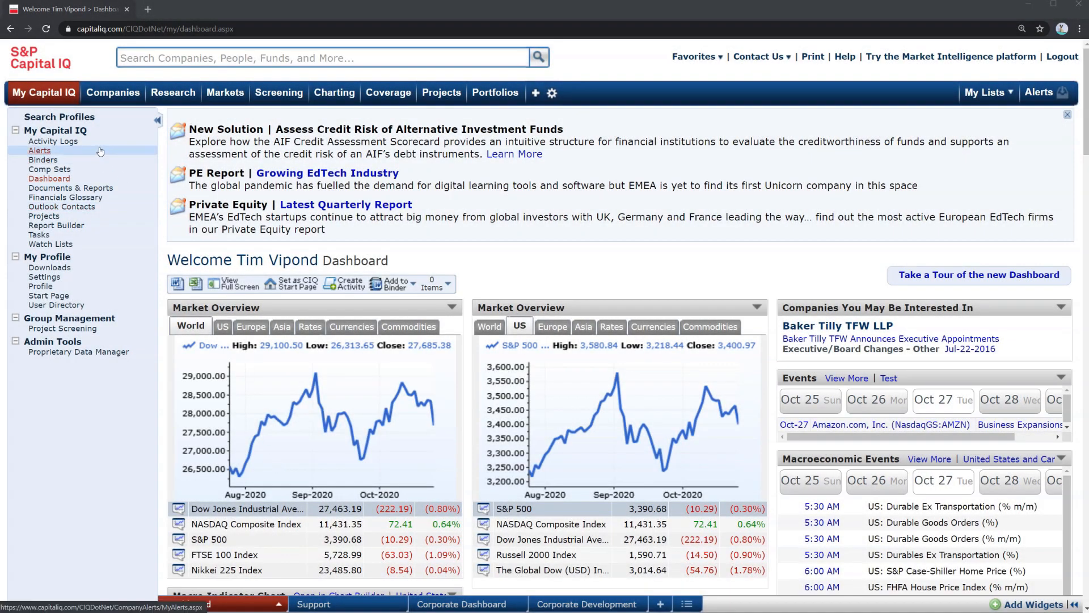
# Open the Financials Glossary and switch its display page to Balance Sheet
pyautogui.click(88, 199)
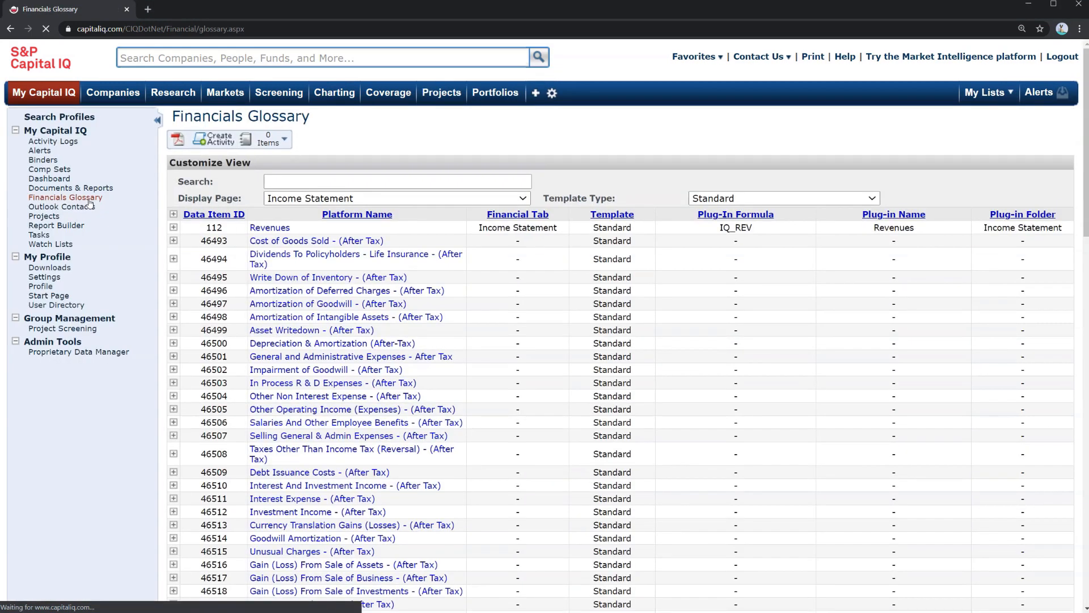
pyautogui.click(294, 202)
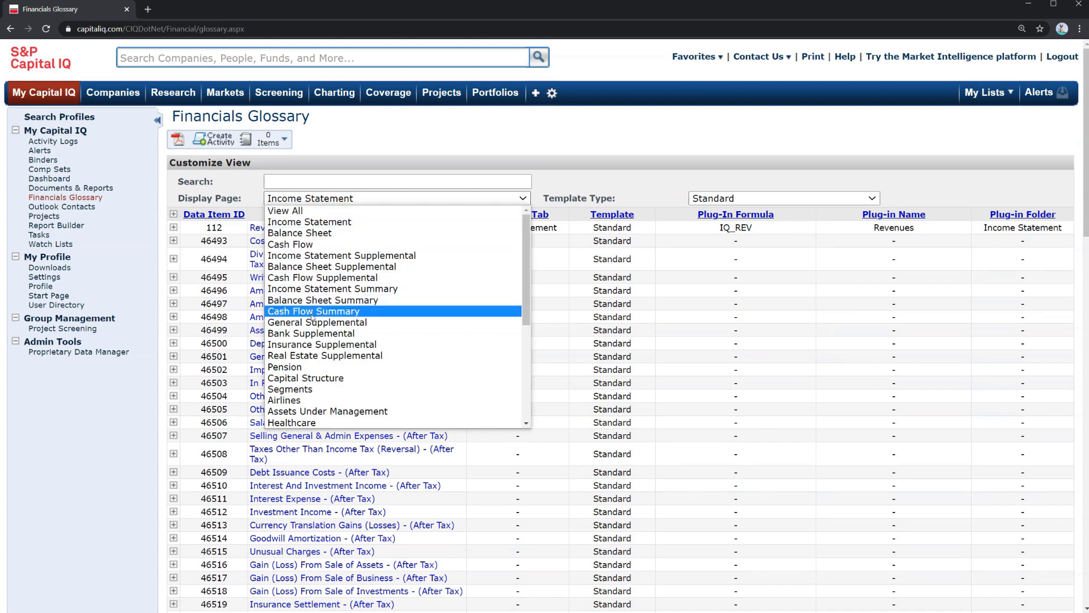
pyautogui.click(328, 233)
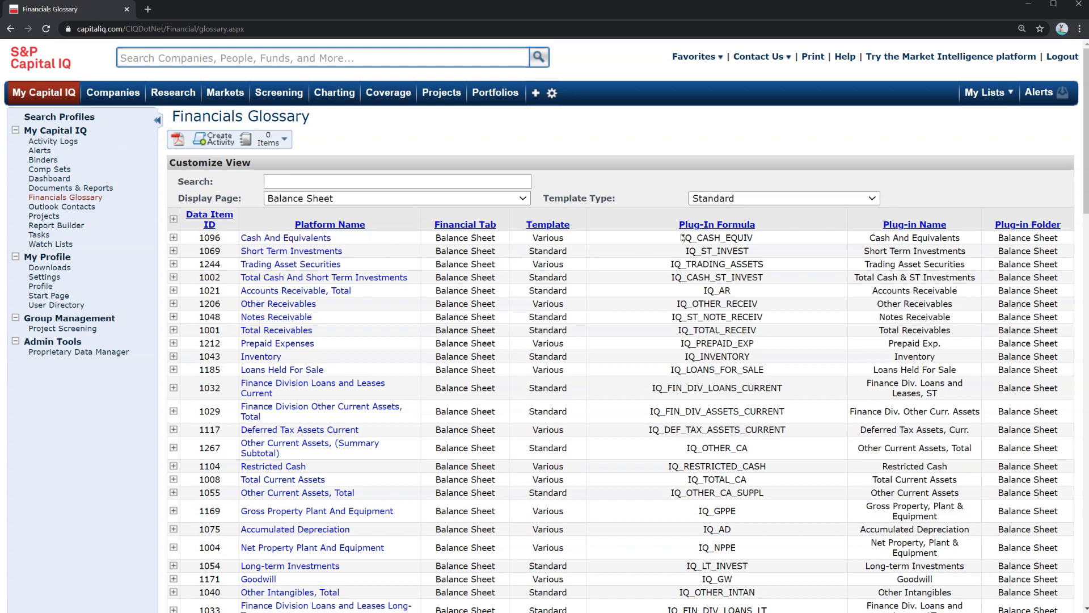
# Examine the Cash And Equivalents glossary definition and its Excel formula
pyautogui.moveTo(681, 238); pyautogui.dragTo(763, 243)
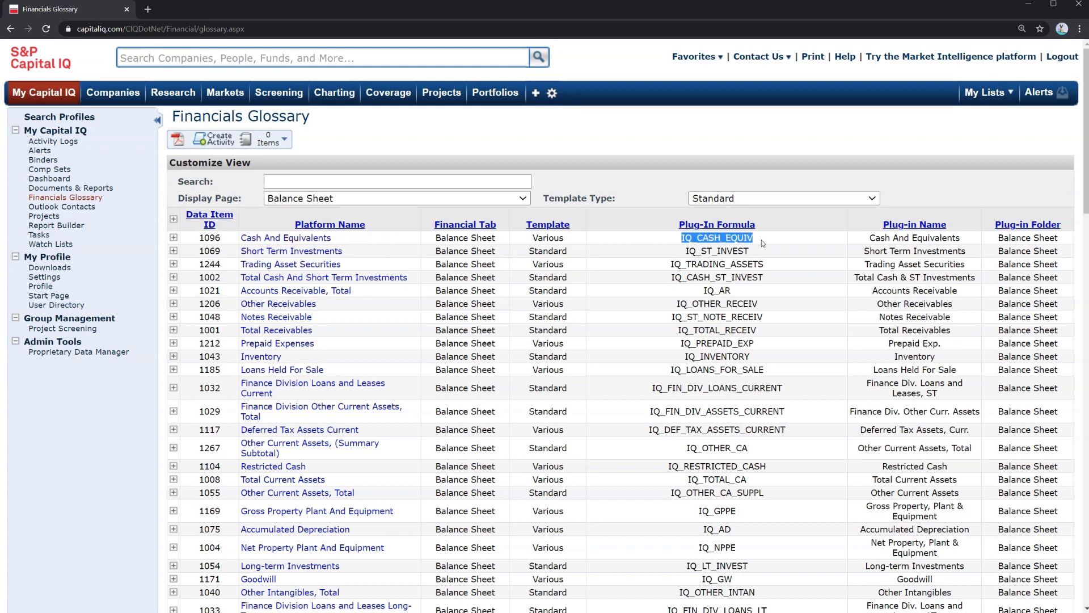
pyautogui.click(314, 238)
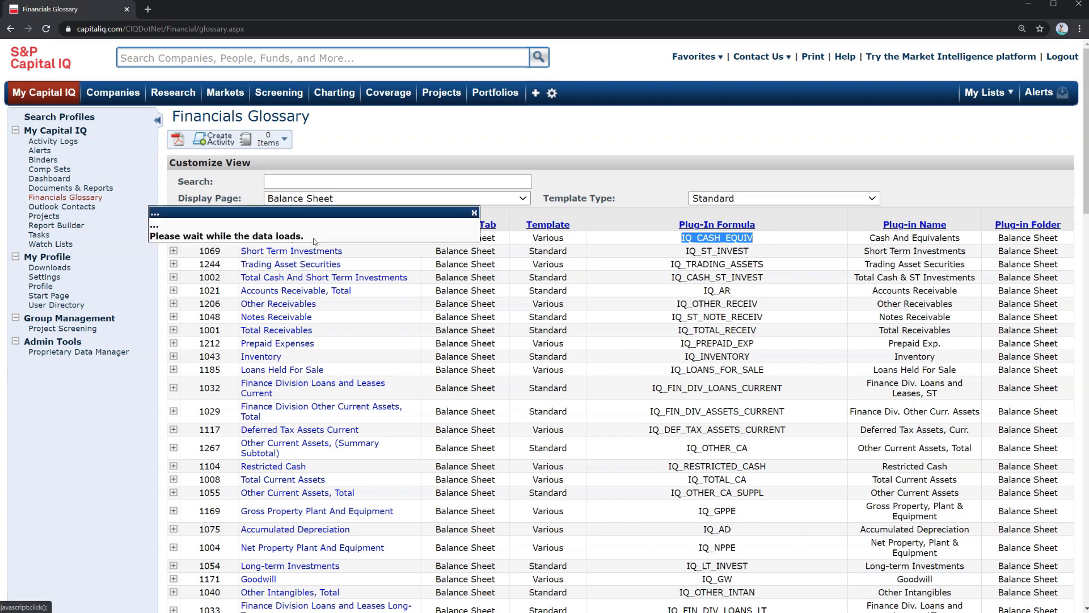
pyautogui.moveTo(183, 236); pyautogui.dragTo(323, 422)
pyautogui.click(323, 423)
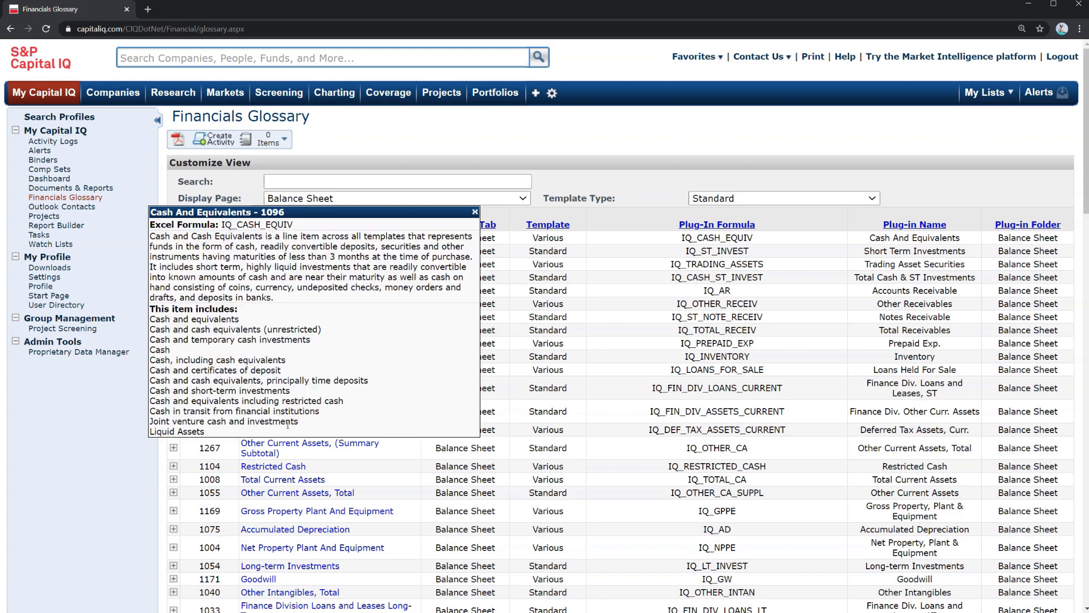
pyautogui.moveTo(160, 319); pyautogui.dragTo(248, 435)
pyautogui.click(247, 435)
pyautogui.click(475, 212)
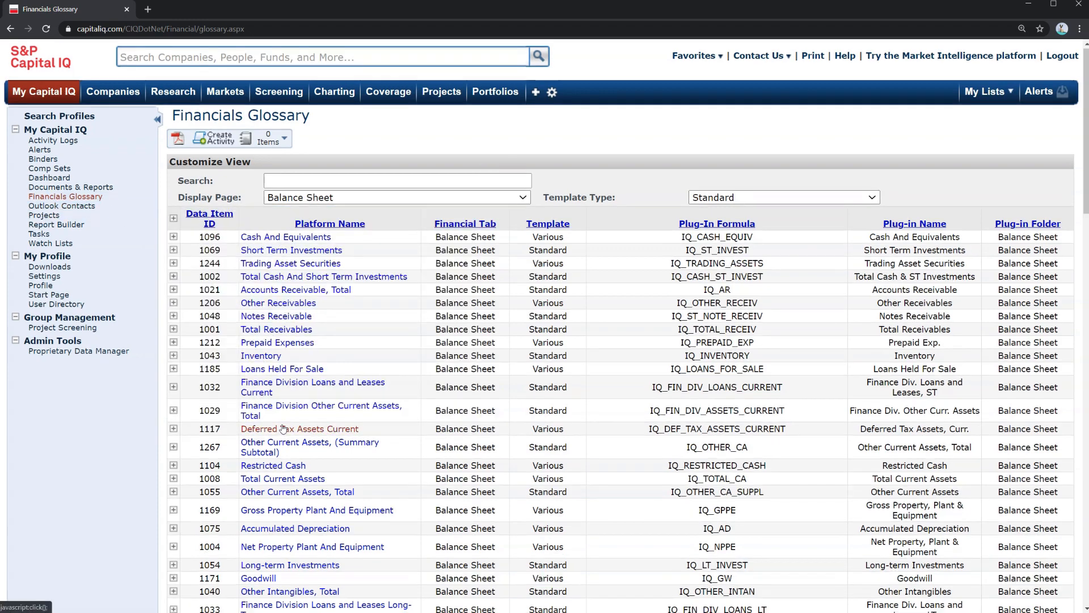
# Review the Goodwill and Restricted Cash definitions and the Plug-In Formula column further down the list
pyautogui.scroll(-5, 284, 431)
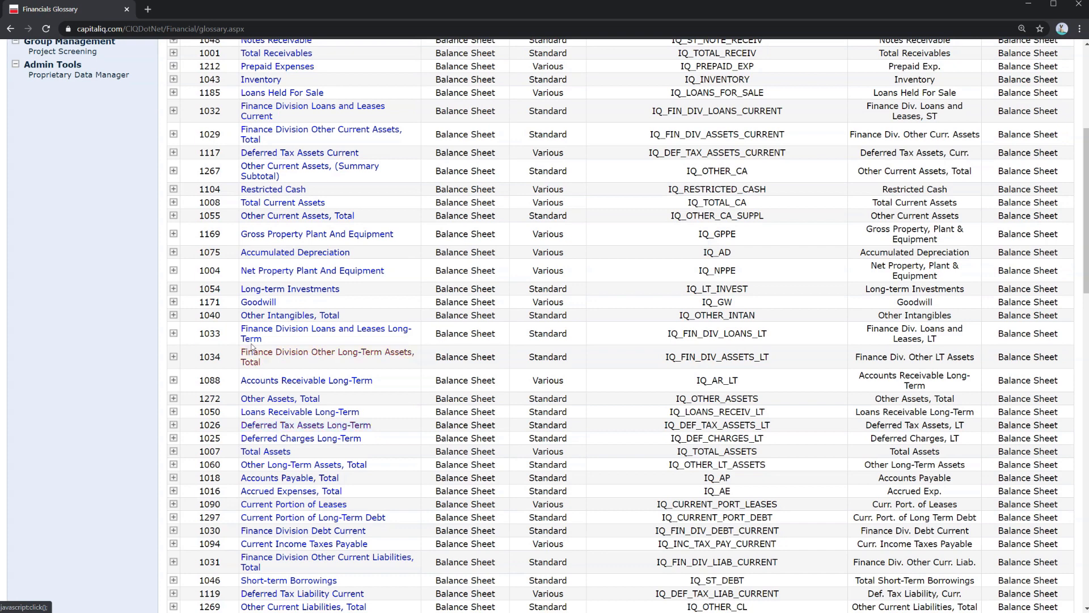
pyautogui.click(253, 302)
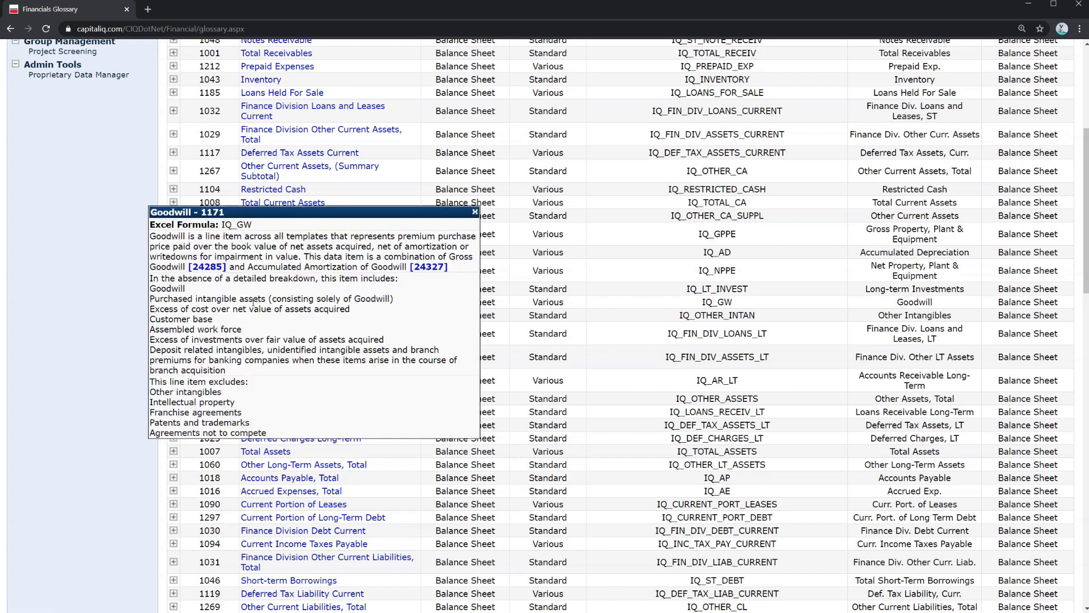
pyautogui.click(475, 212)
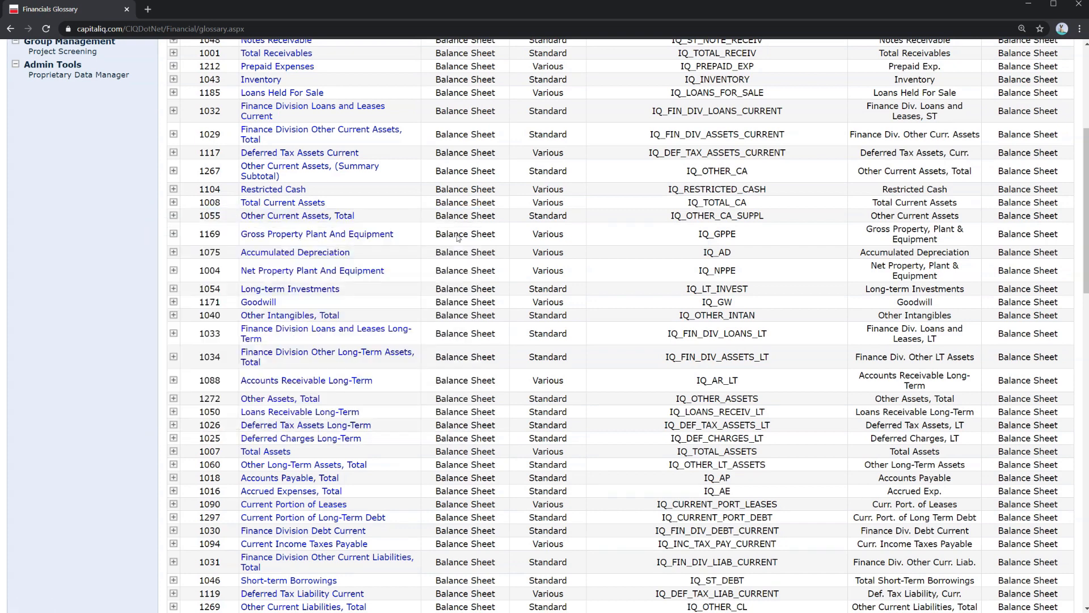
pyautogui.click(275, 193)
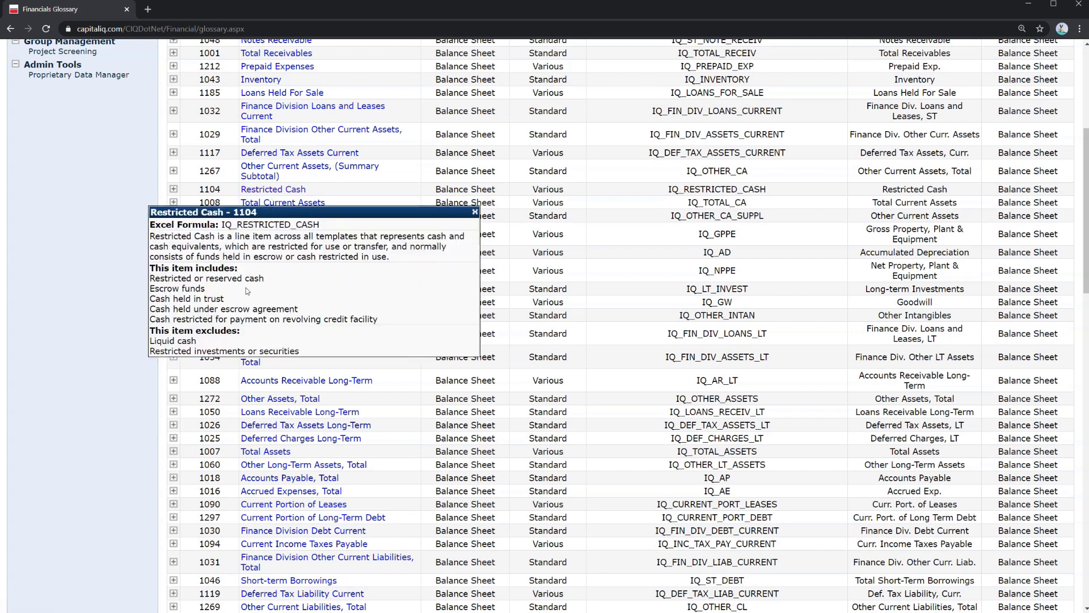
pyautogui.moveTo(152, 296); pyautogui.dragTo(222, 299)
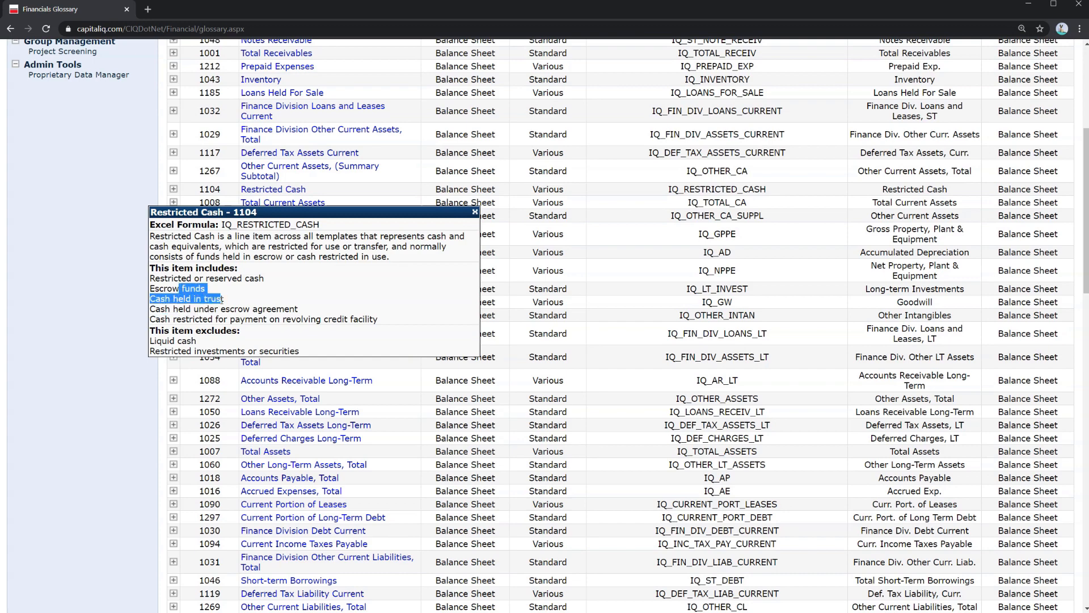
pyautogui.click(475, 213)
pyautogui.scroll(5, 595, 417)
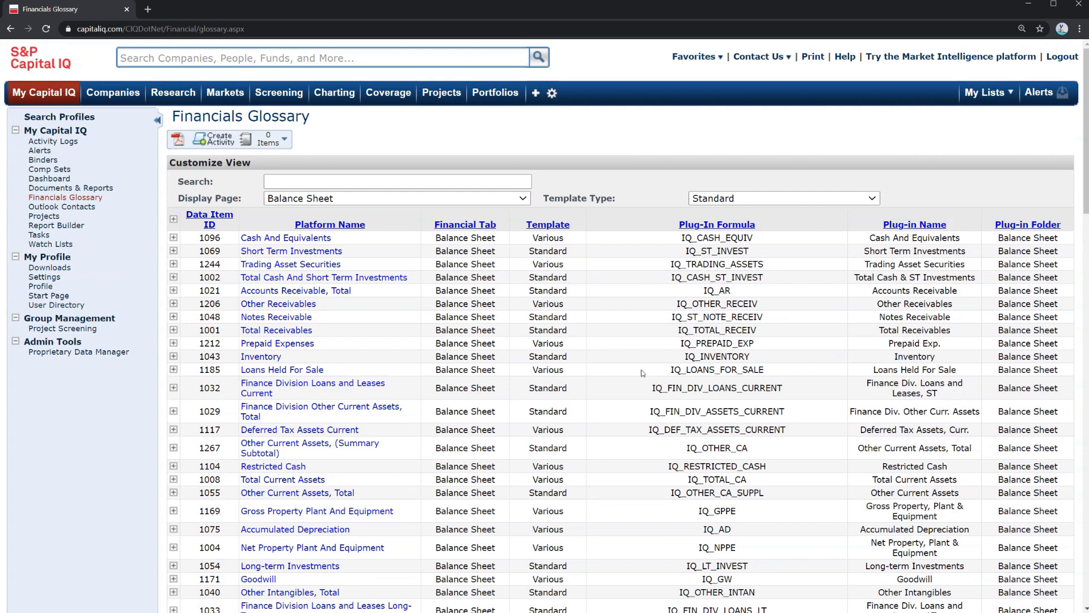
pyautogui.moveTo(714, 239); pyautogui.dragTo(753, 512)
pyautogui.click(753, 512)
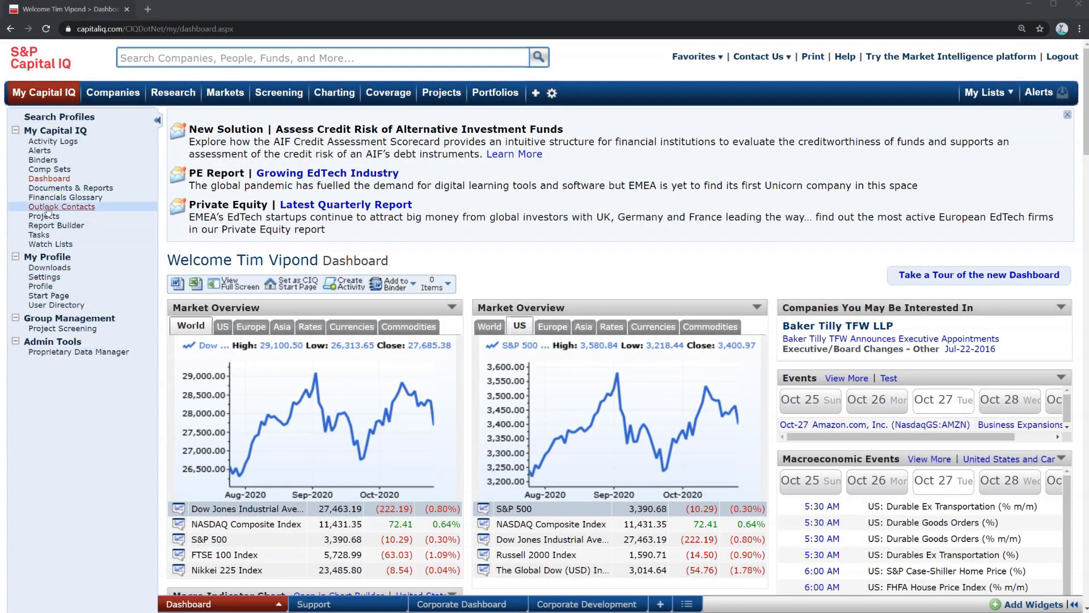
# Open My Settings and scroll through the general and data-specific settings
pyautogui.click(63, 277)
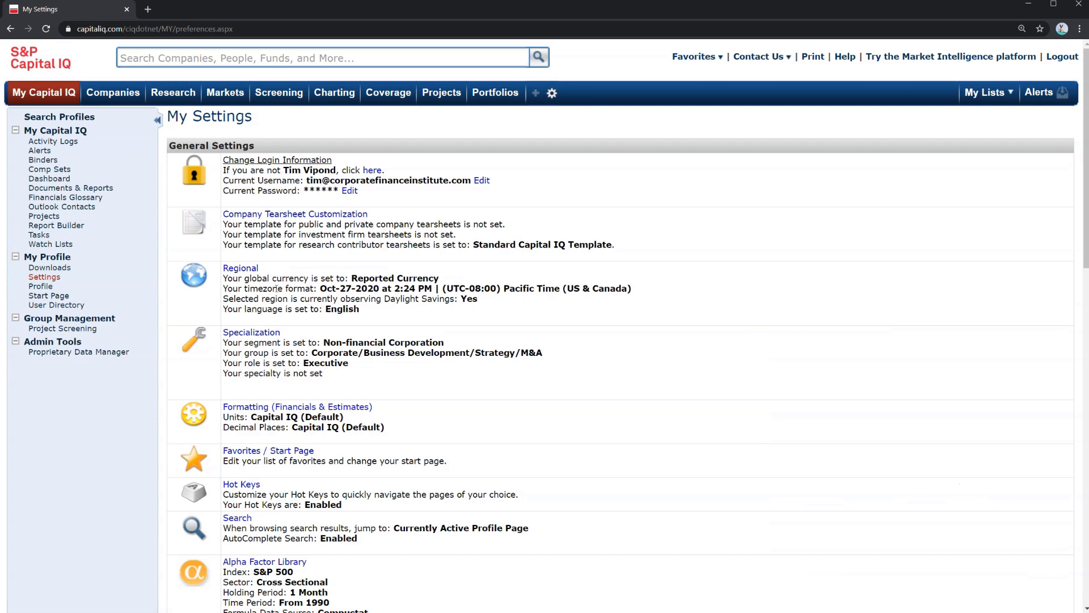
pyautogui.scroll(-10, 289, 324)
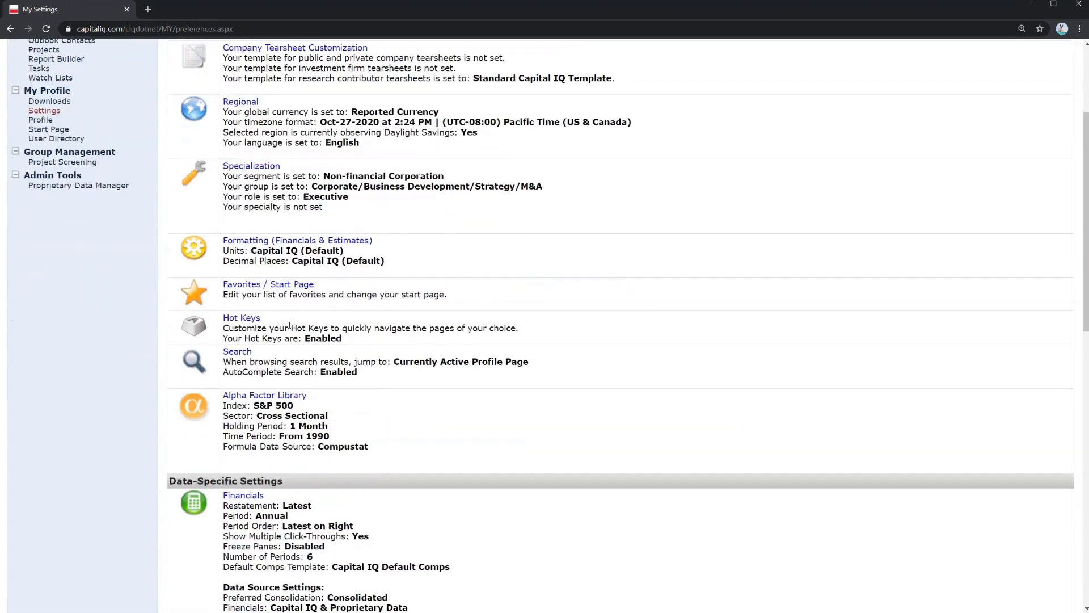
pyautogui.scroll(-3, 289, 324)
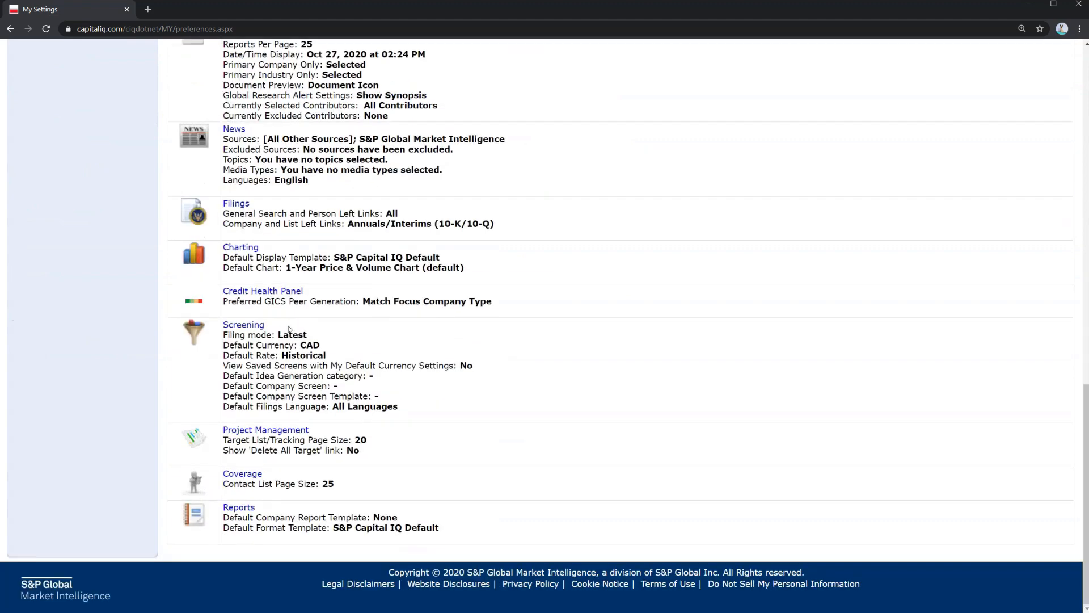
pyautogui.scroll(13, 288, 329)
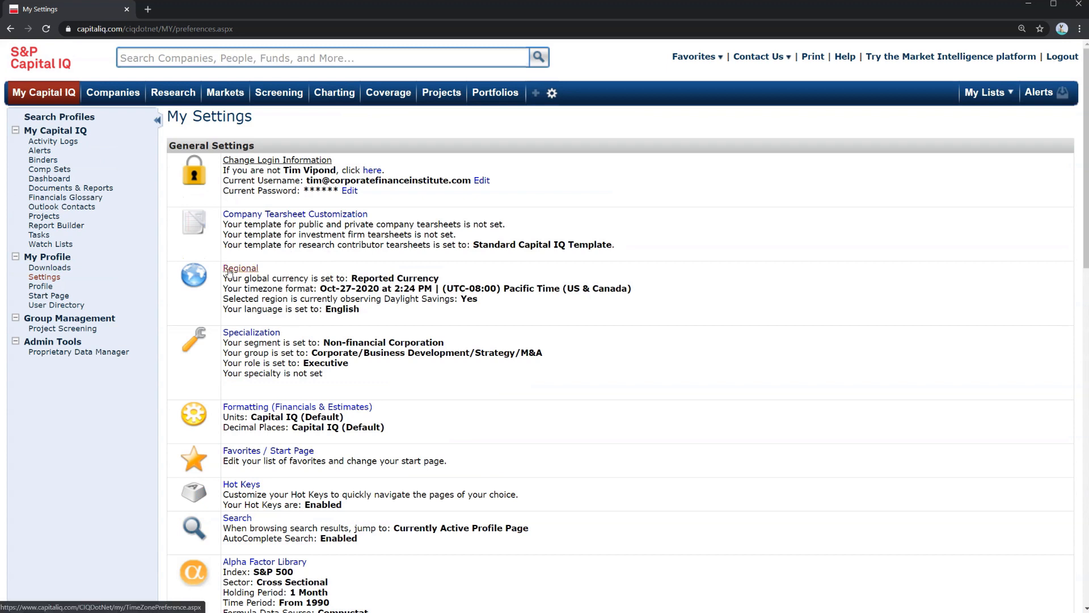
# Try changing the regional currency to US Dollar and browse the time zone options, leaving without saving
pyautogui.moveTo(271, 278); pyautogui.dragTo(308, 277)
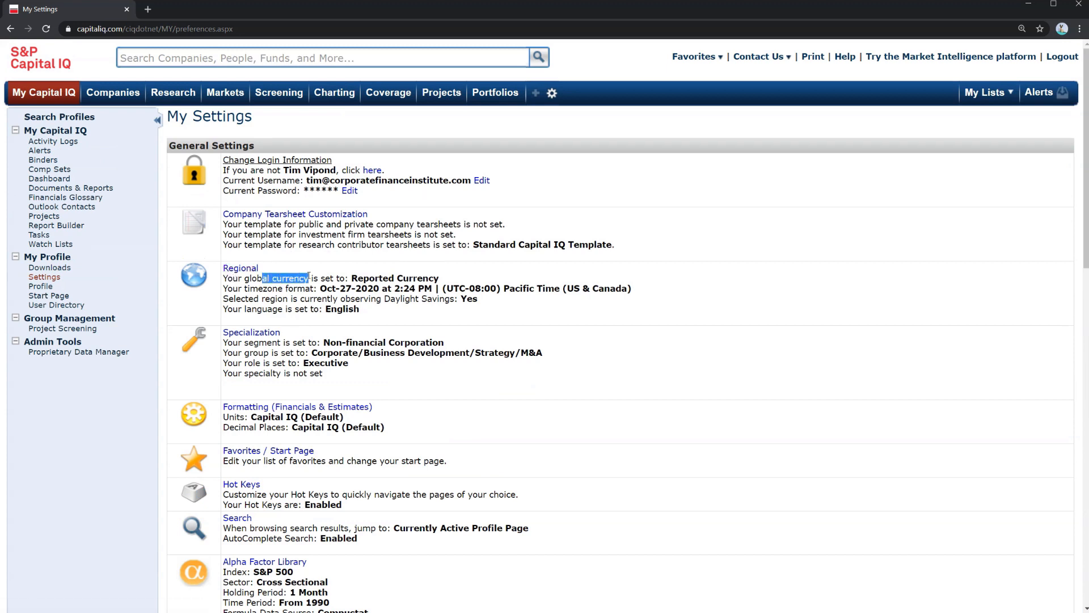
pyautogui.click(247, 271)
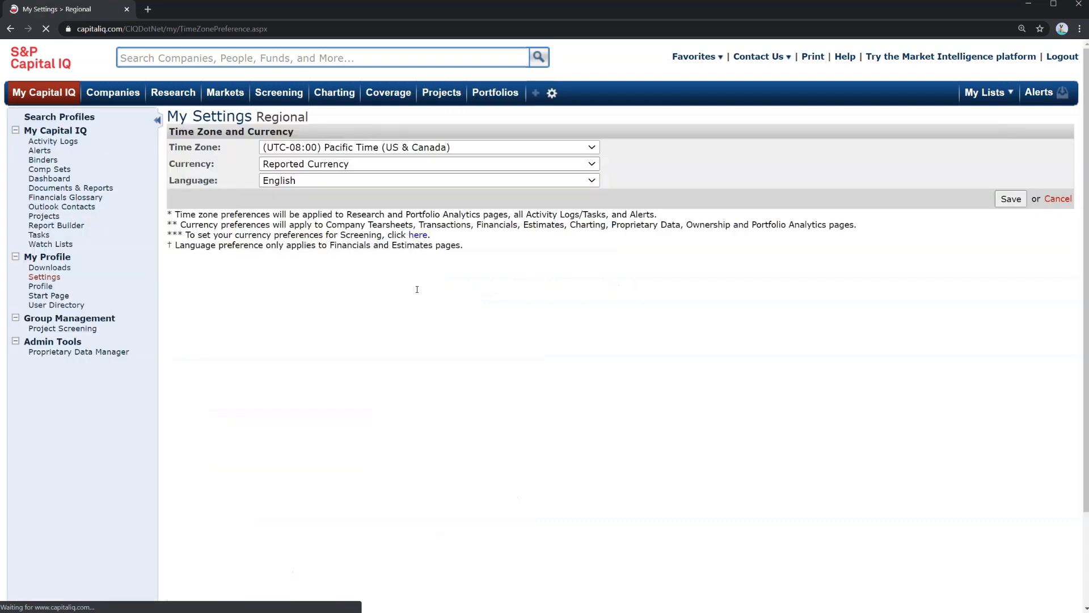
pyautogui.click(297, 166)
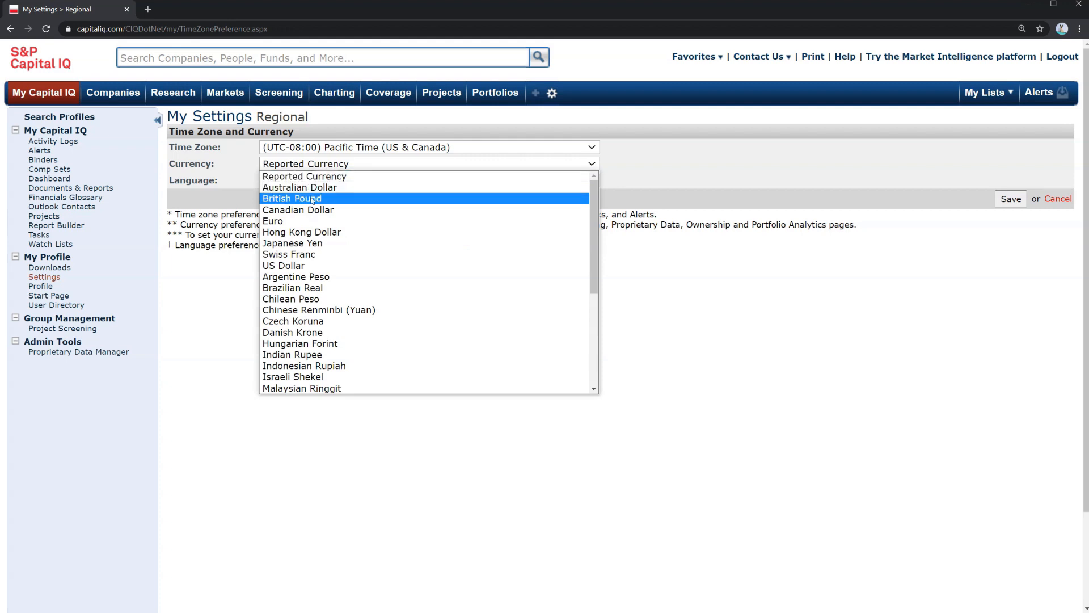
pyautogui.click(299, 267)
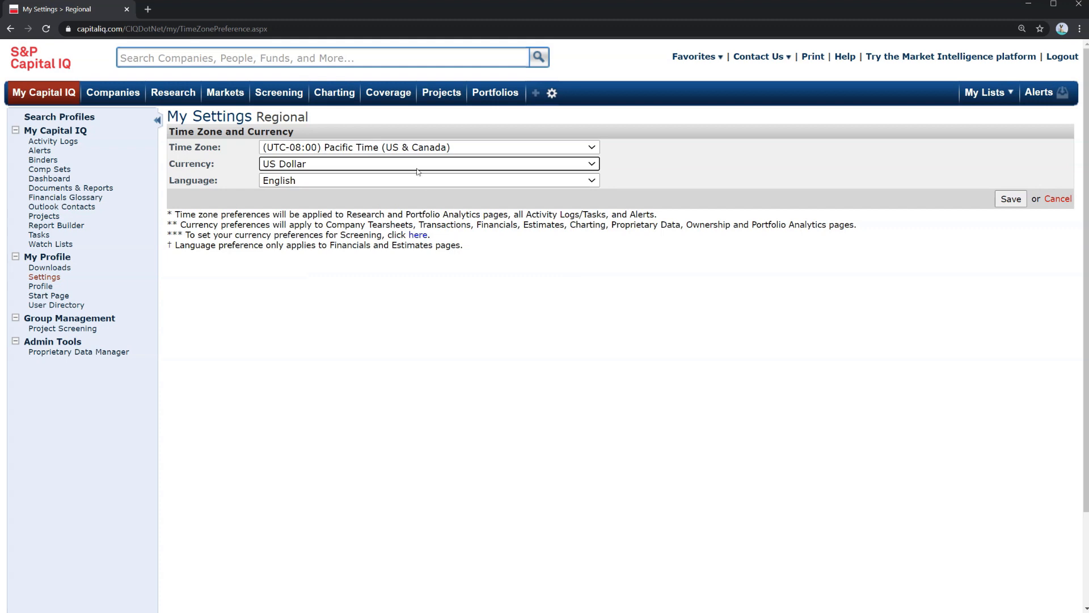
pyautogui.click(413, 149)
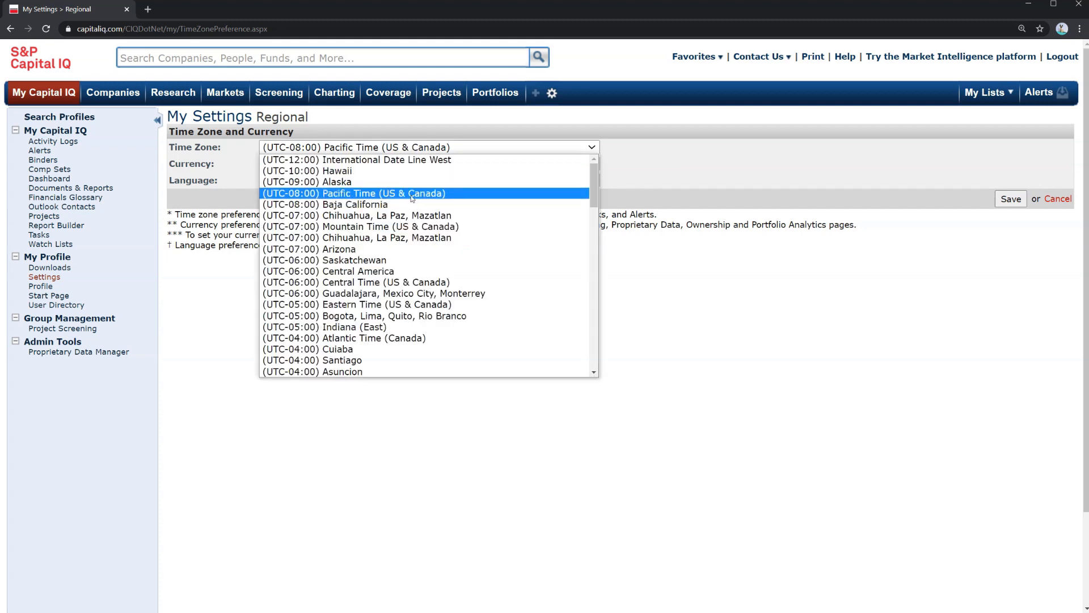
pyautogui.click(249, 271)
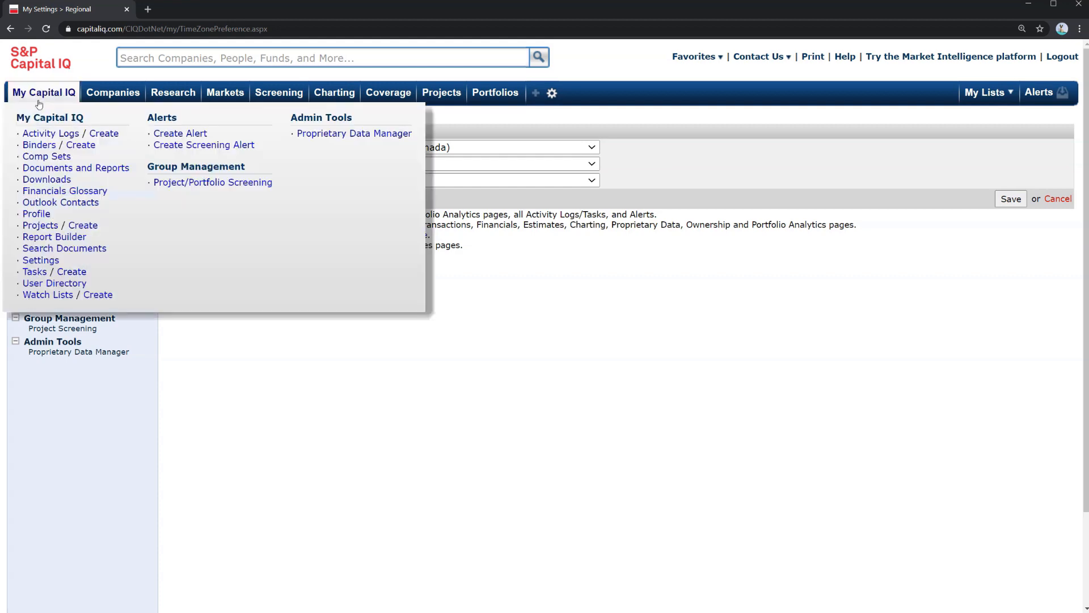
pyautogui.click(10, 28)
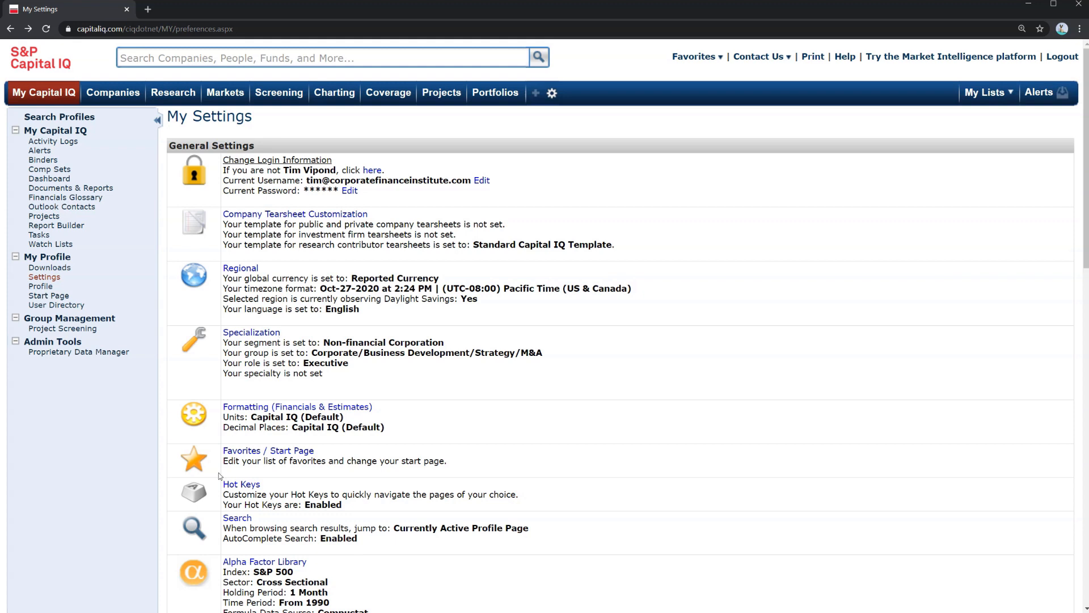
# Open the Hot Keys customization and review the shortcut assignments
pyautogui.moveTo(314, 495); pyautogui.dragTo(344, 506)
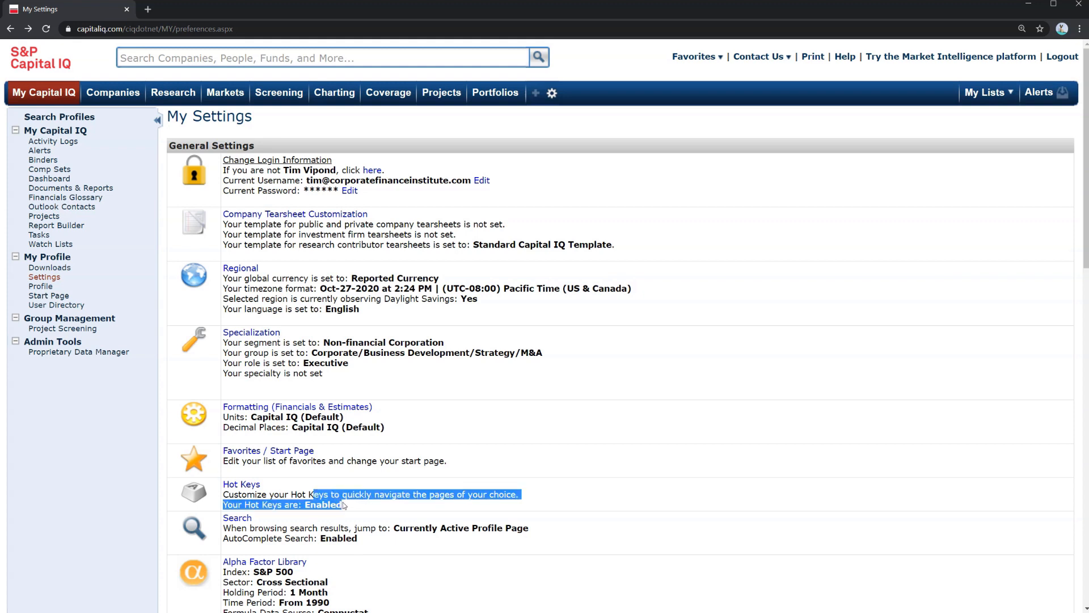
pyautogui.click(250, 487)
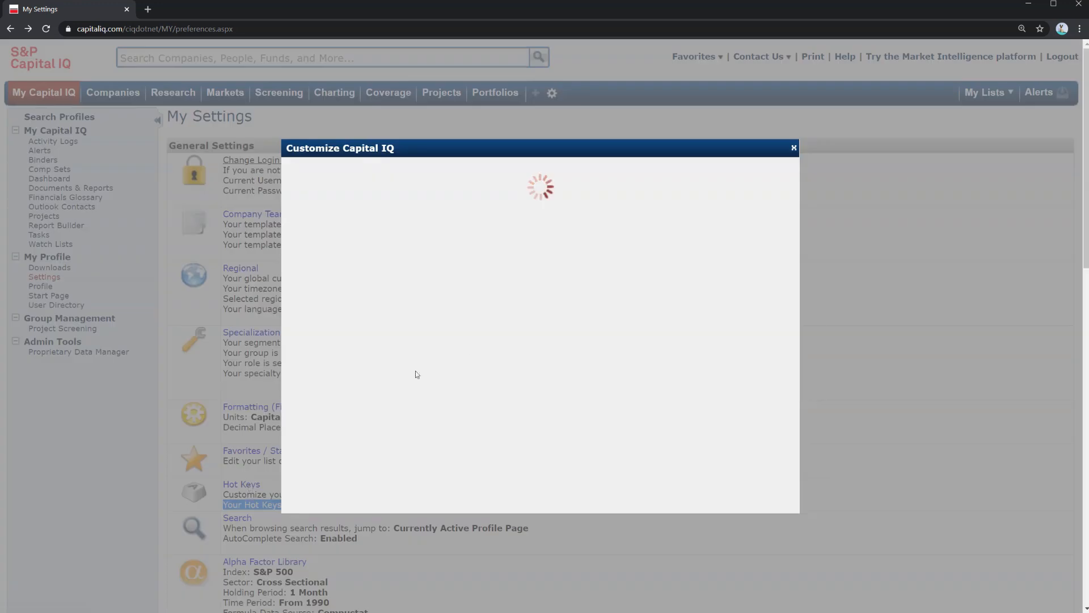
pyautogui.moveTo(435, 208); pyautogui.dragTo(590, 346)
pyautogui.click(578, 326)
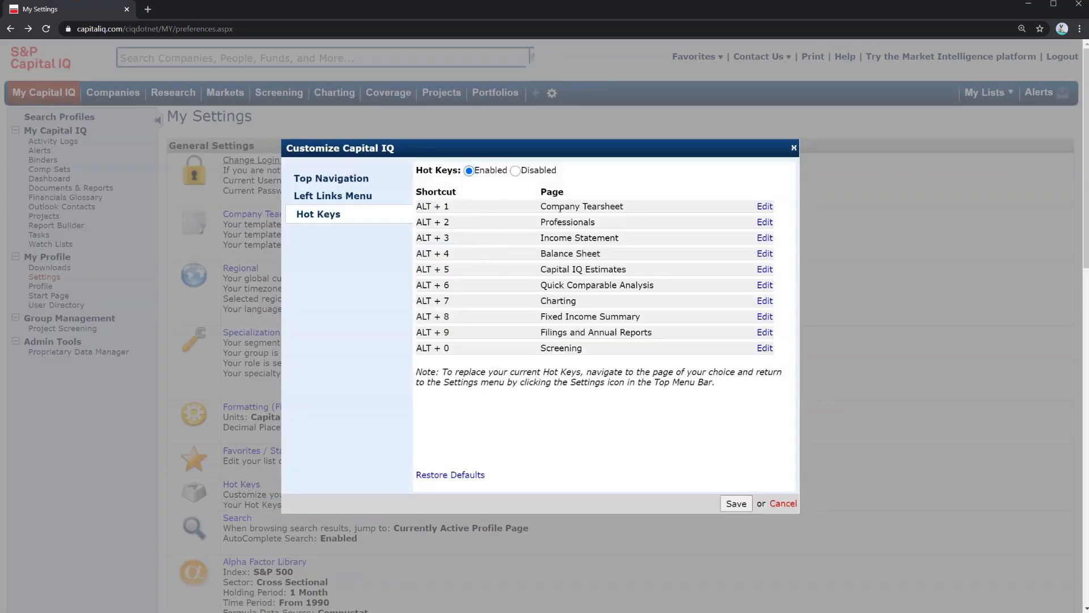
pyautogui.moveTo(553, 208); pyautogui.dragTo(618, 208)
pyautogui.click(671, 210)
pyautogui.moveTo(424, 209); pyautogui.dragTo(453, 210)
pyautogui.click(453, 210)
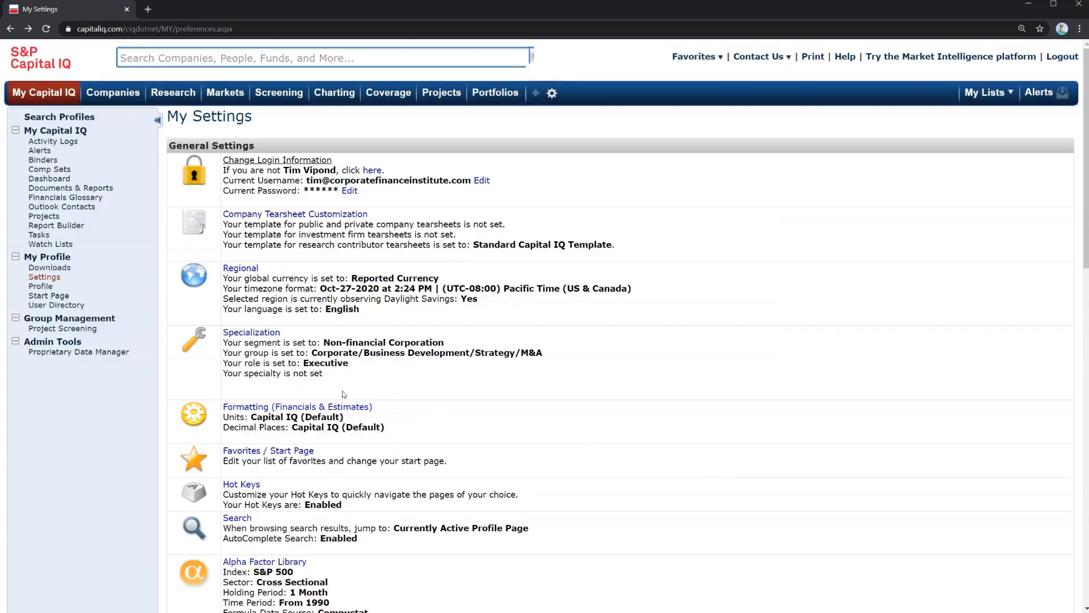
# Open the Financials data settings and review the Period and Preferred Consolidation options
pyautogui.scroll(-8, 342, 394)
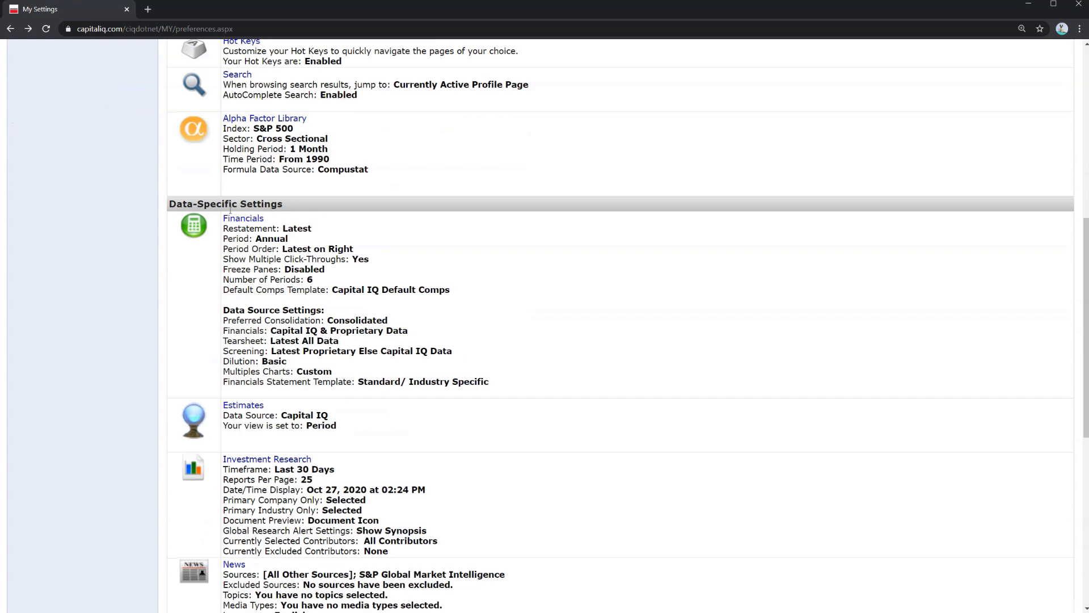
pyautogui.click(233, 221)
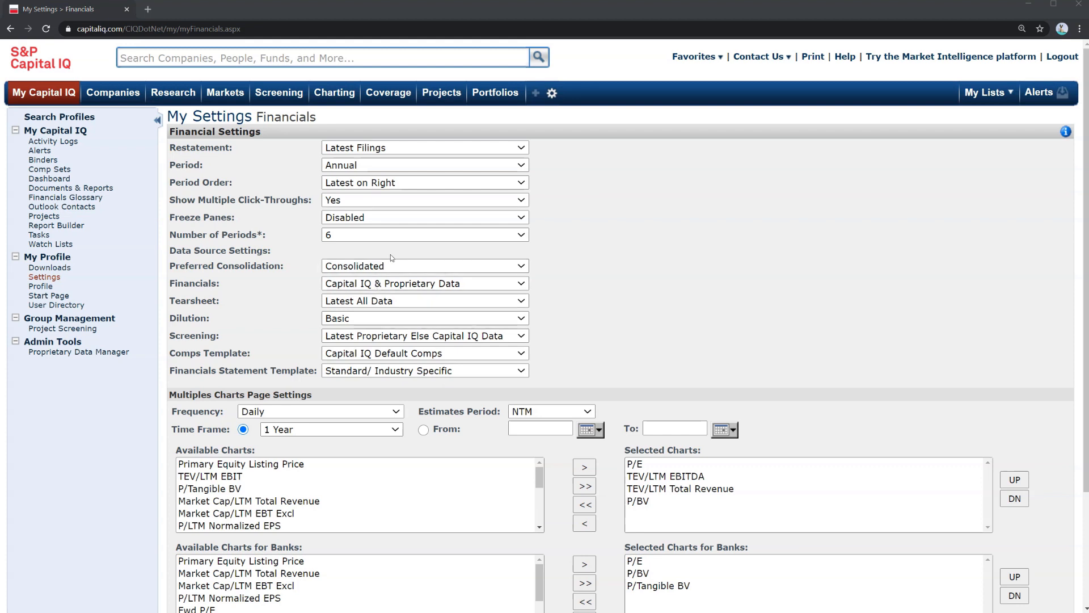
pyautogui.moveTo(181, 165); pyautogui.dragTo(219, 169)
pyautogui.click(406, 165)
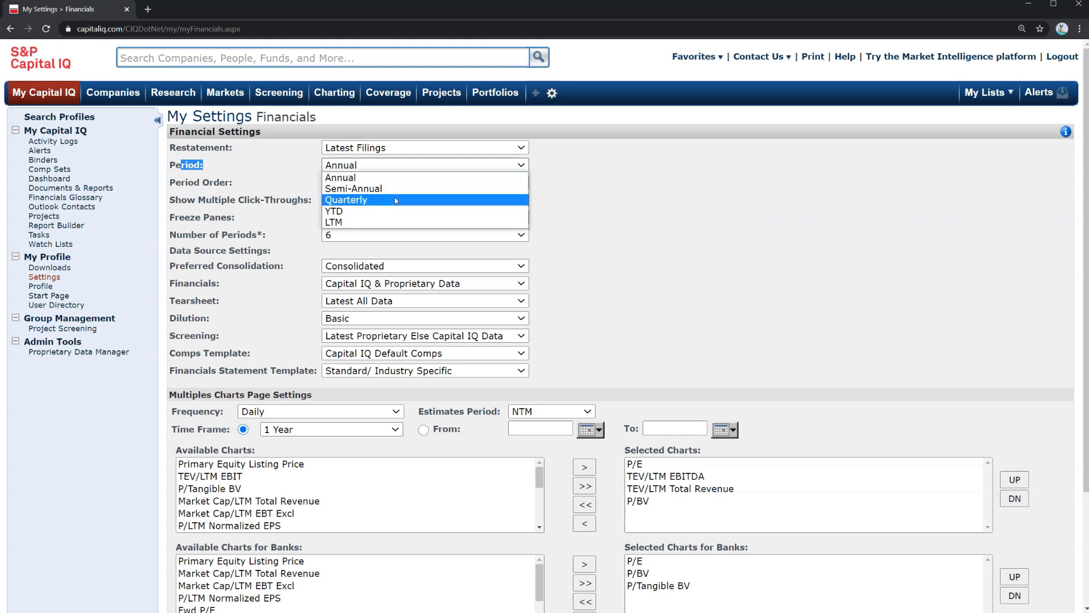
pyautogui.click(401, 179)
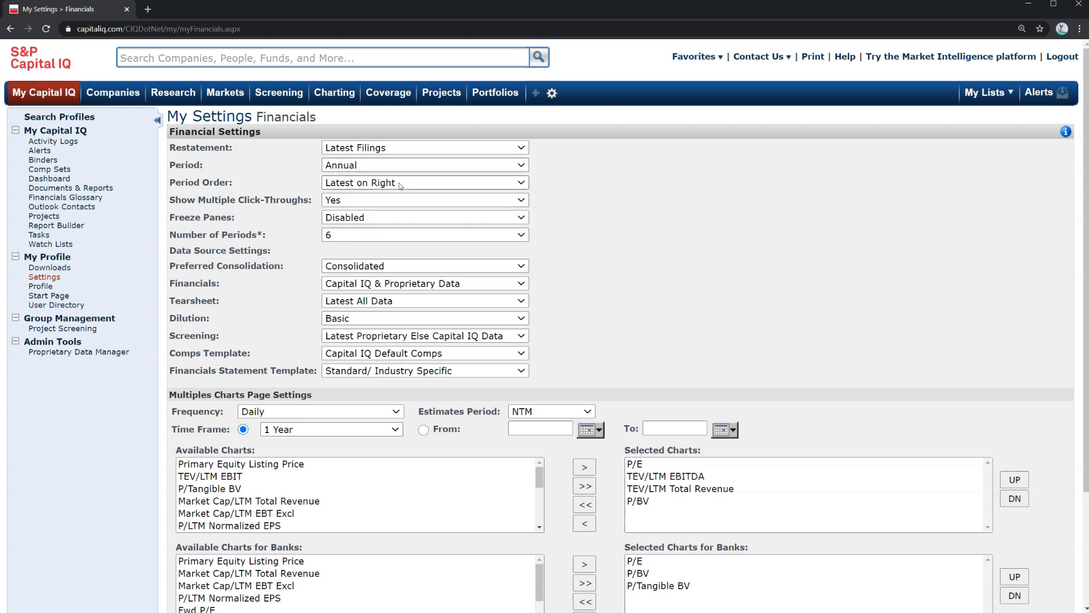
pyautogui.click(398, 267)
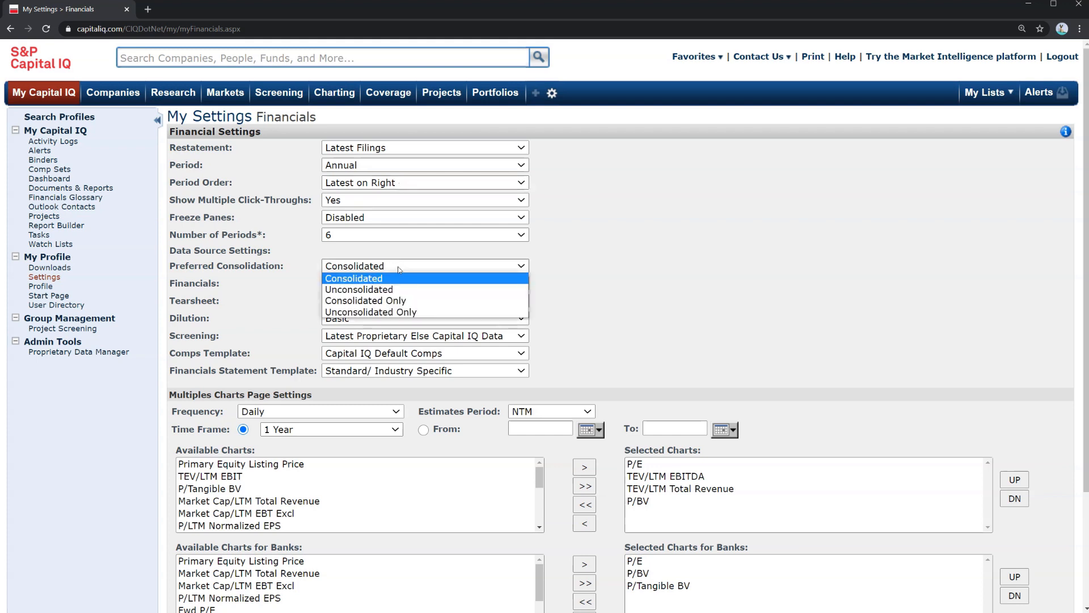
pyautogui.click(288, 282)
pyautogui.scroll(-3, 315, 314)
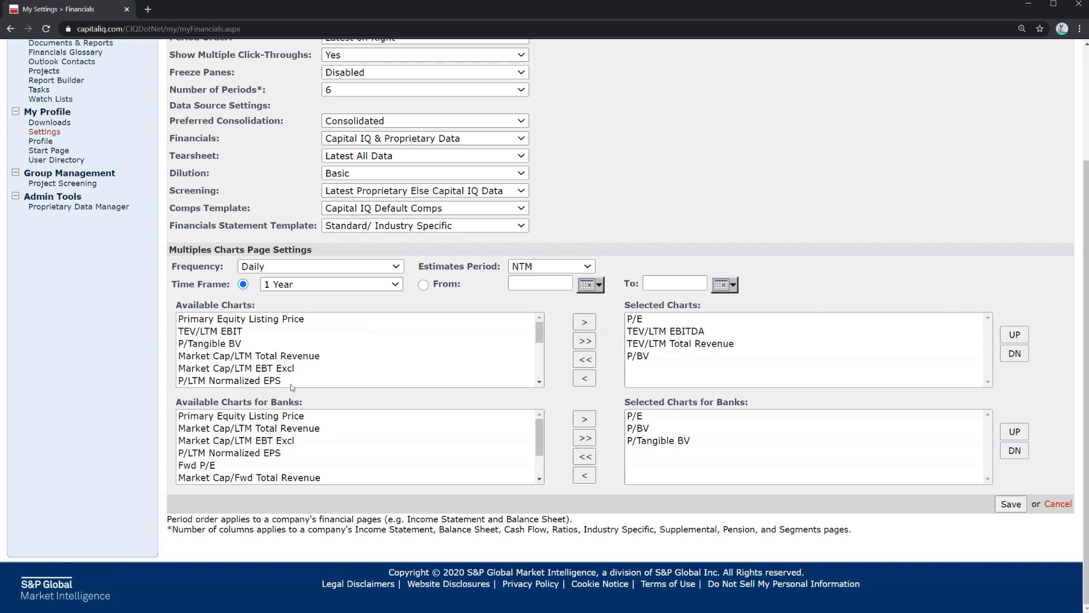
# Browse the Available Charts list in the Multiples Charts settings, then return to the My Settings overview
pyautogui.scroll(-5, 316, 371)
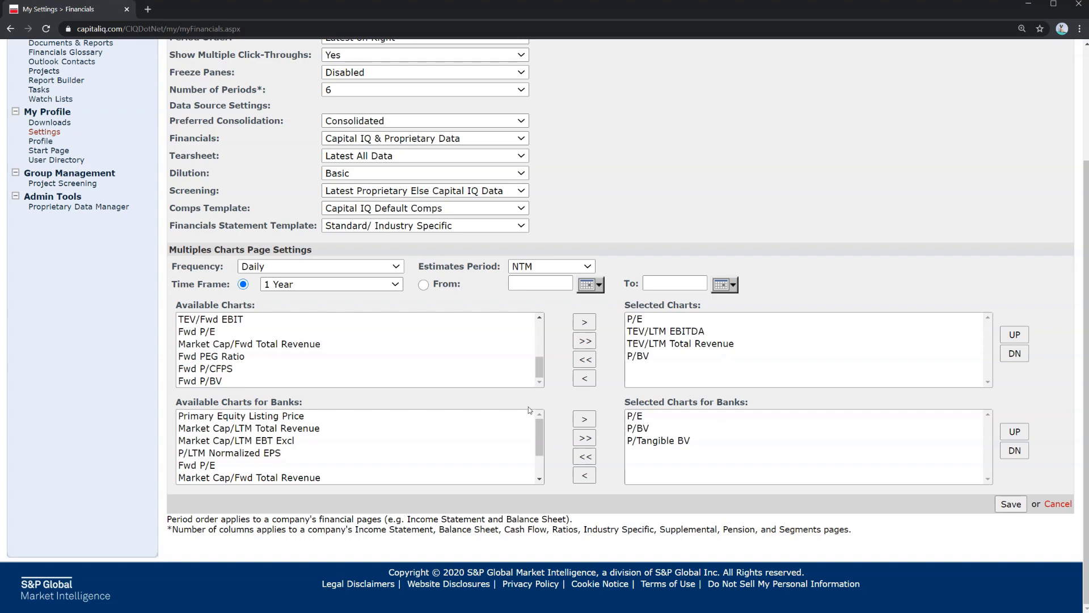
pyautogui.scroll(3, 529, 409)
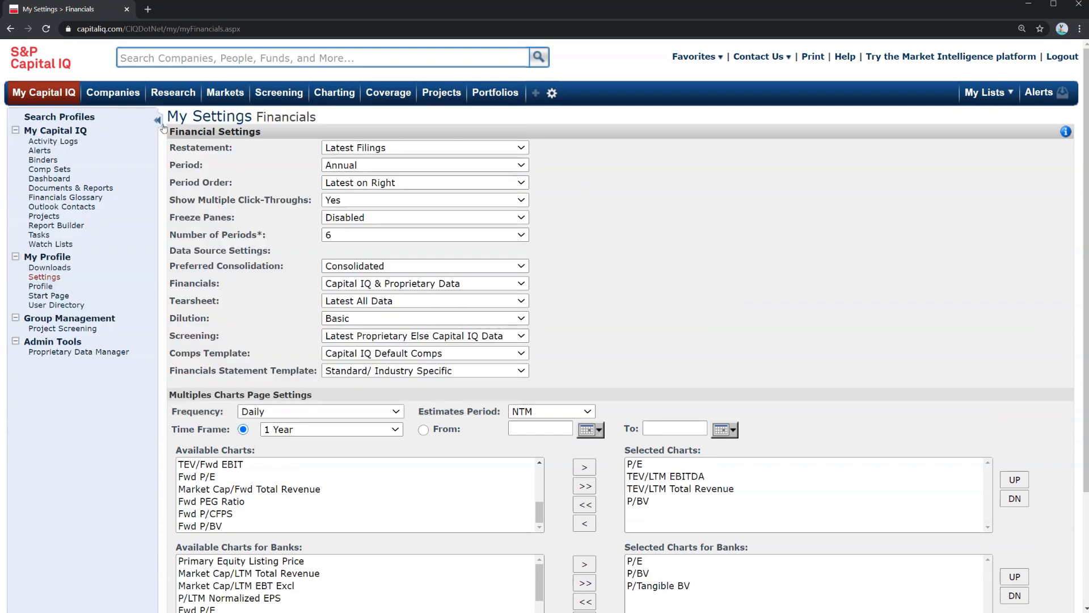
pyautogui.click(44, 277)
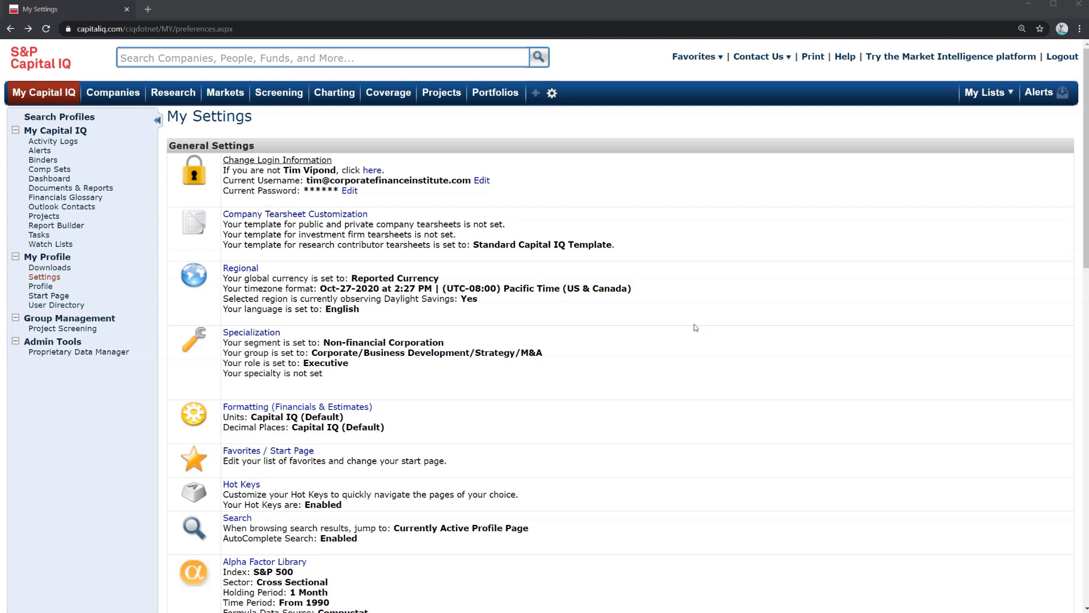
# Review the My Settings summary, highlighting the global currency, Hot Keys status and Financials data settings
pyautogui.moveTo(369, 279); pyautogui.dragTo(436, 282)
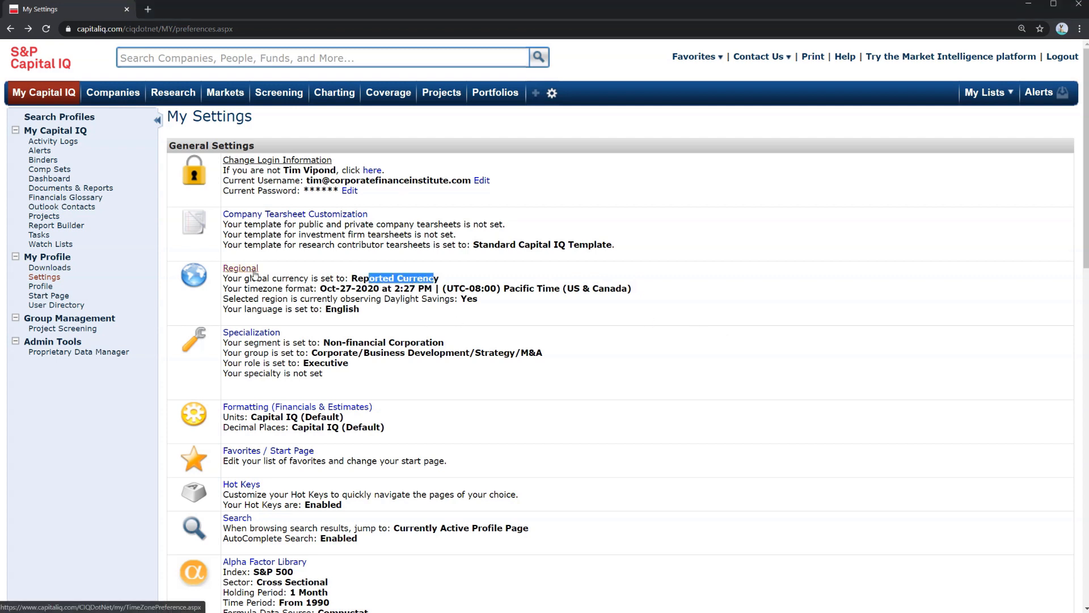
pyautogui.moveTo(286, 494); pyautogui.dragTo(327, 505)
pyautogui.click(296, 498)
pyautogui.scroll(-3, 296, 498)
pyautogui.scroll(-3, 296, 497)
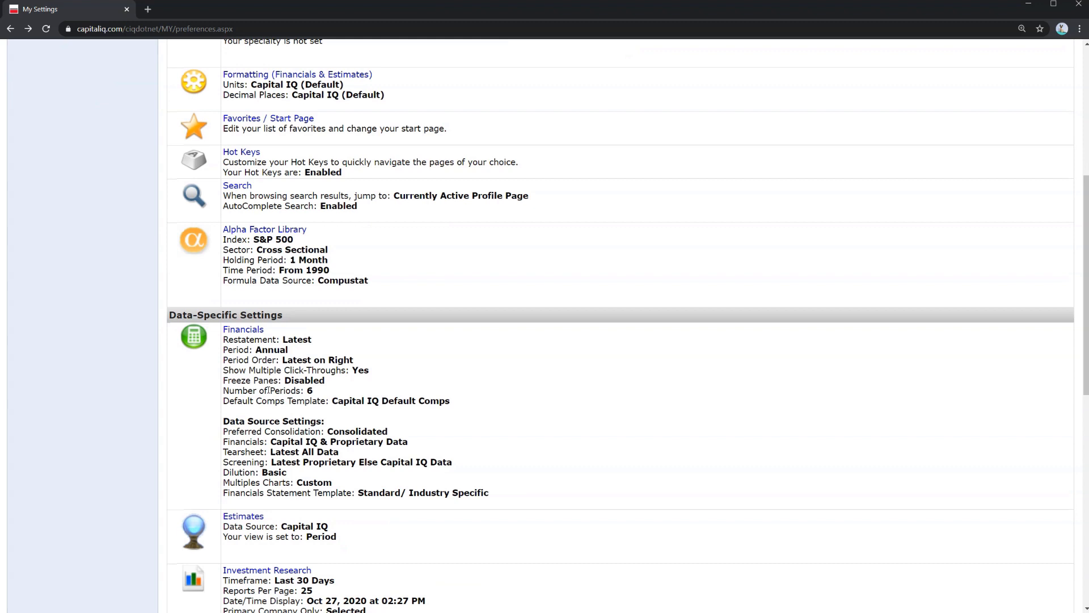
pyautogui.moveTo(453, 462); pyautogui.dragTo(270, 359)
pyautogui.click(270, 359)
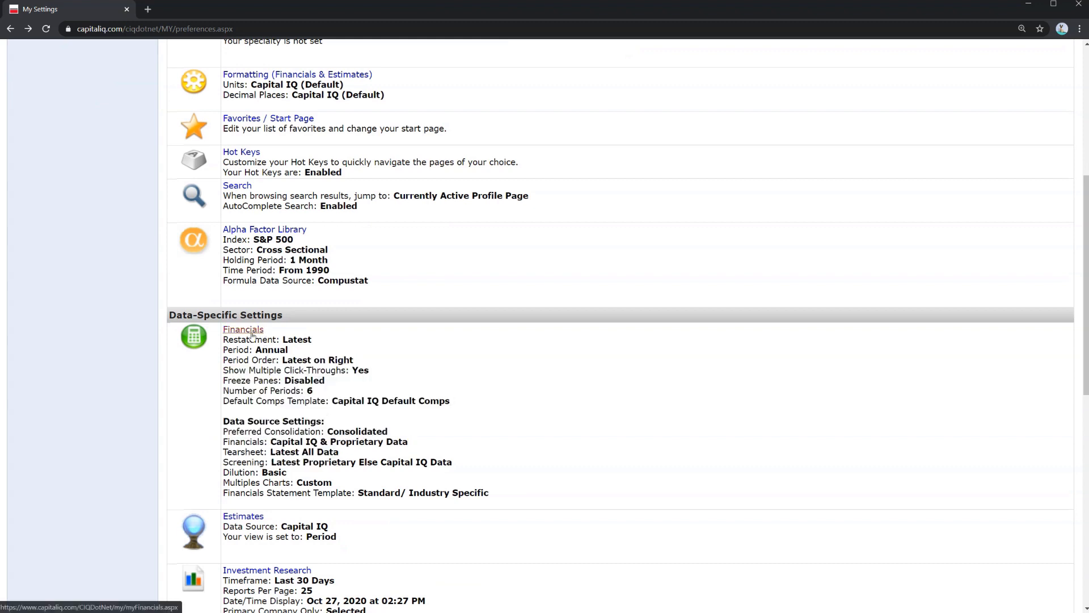
pyautogui.scroll(6, 387, 469)
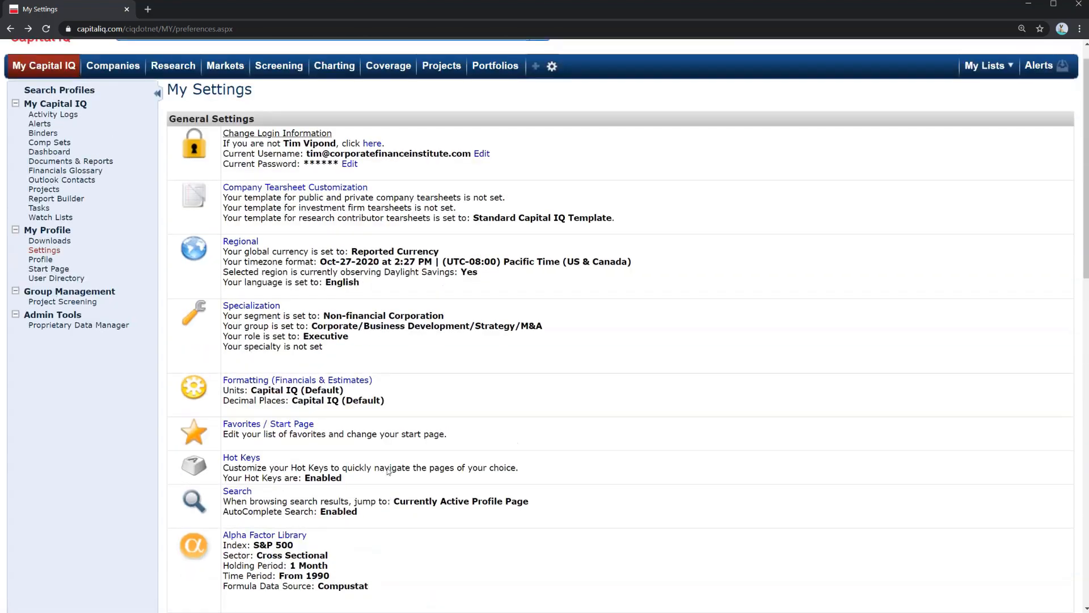